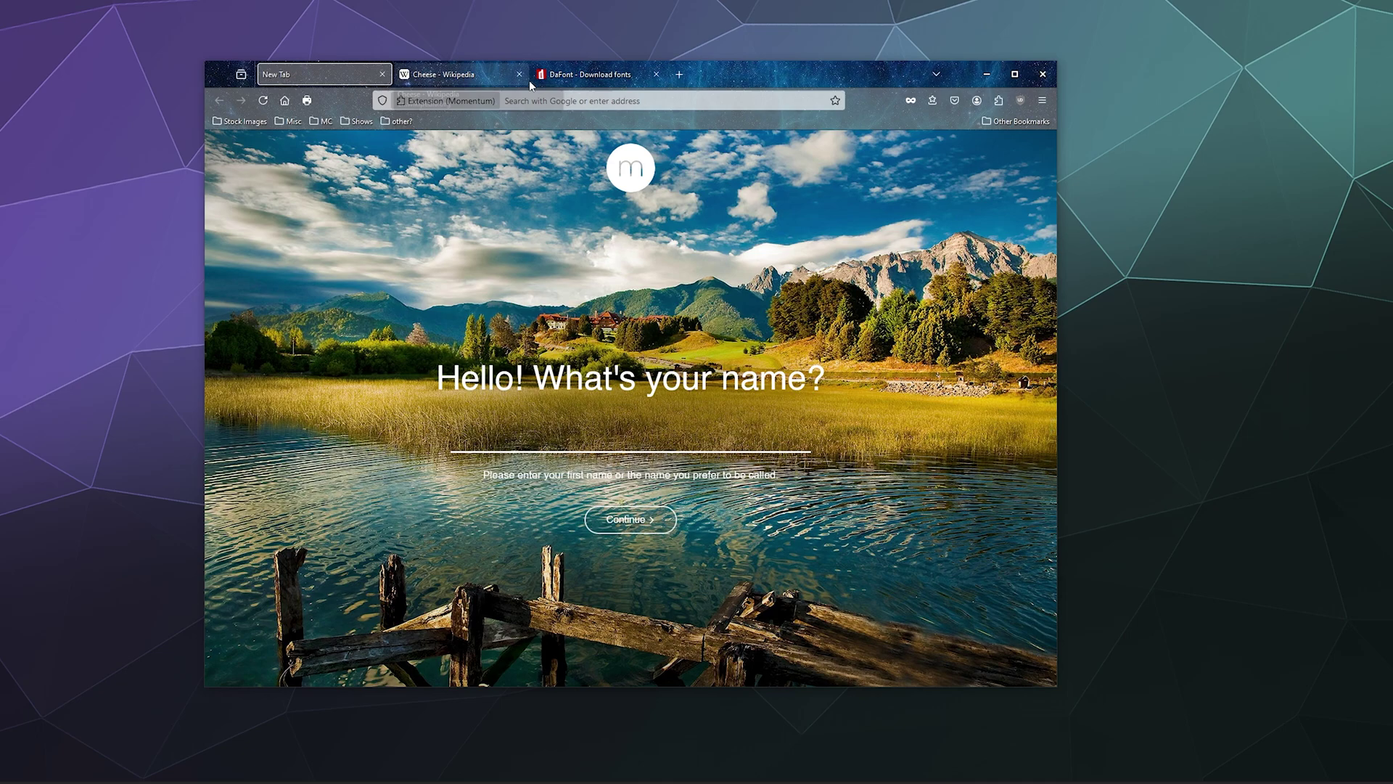
# Step: Switch to the 'DaFont - Download fonts' tab to show the dafont.com homepage
pyautogui.click(586, 76)
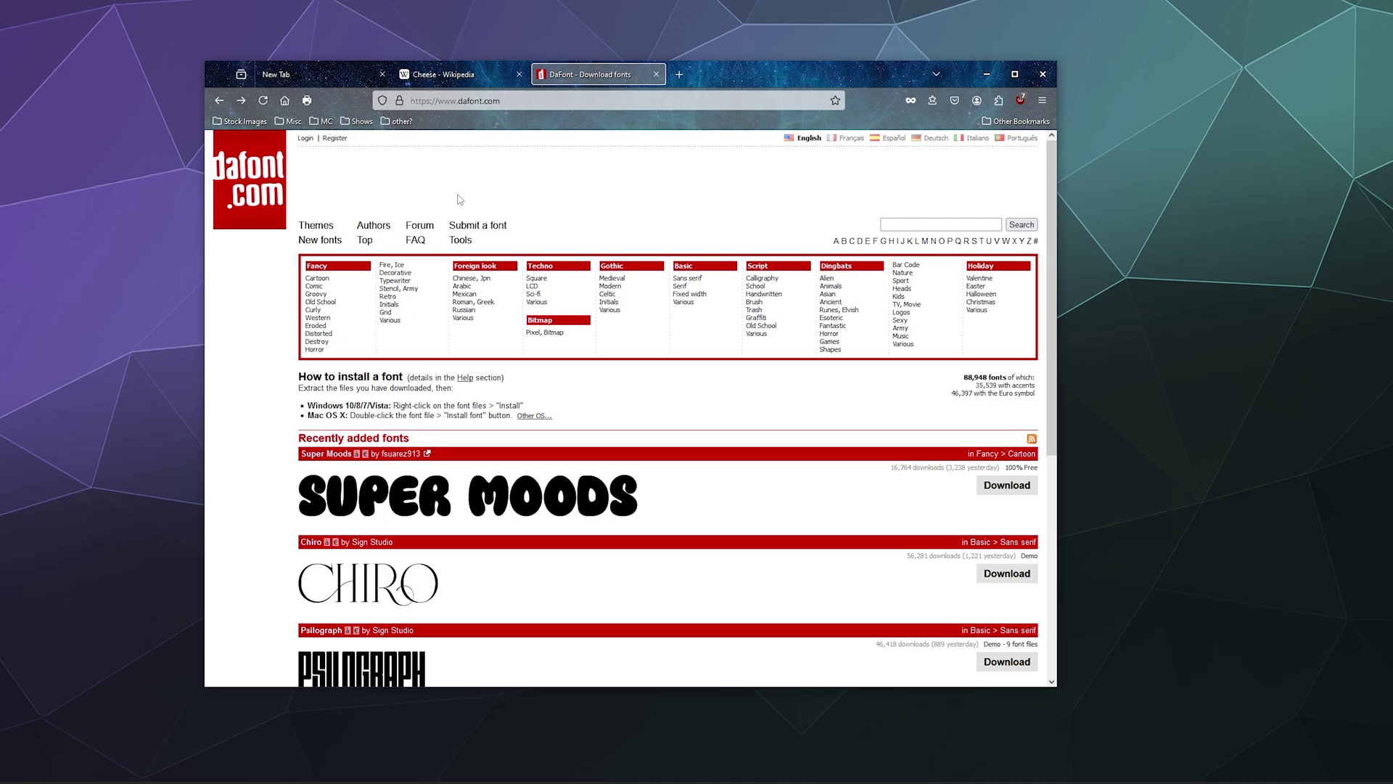
# Step: Start bookmarking the DaFont page and set its location to Bookmarks Toolbar
pyautogui.click(836, 101)
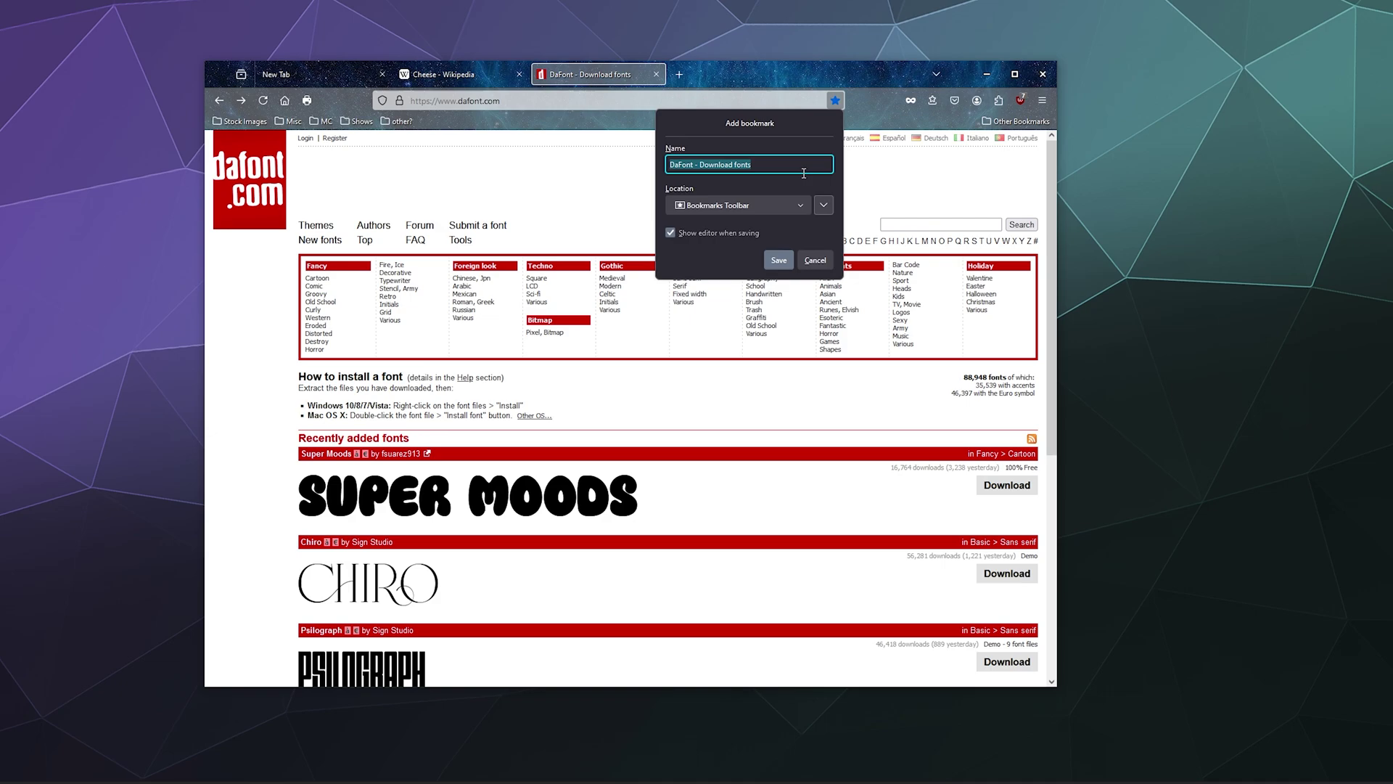
pyautogui.click(725, 206)
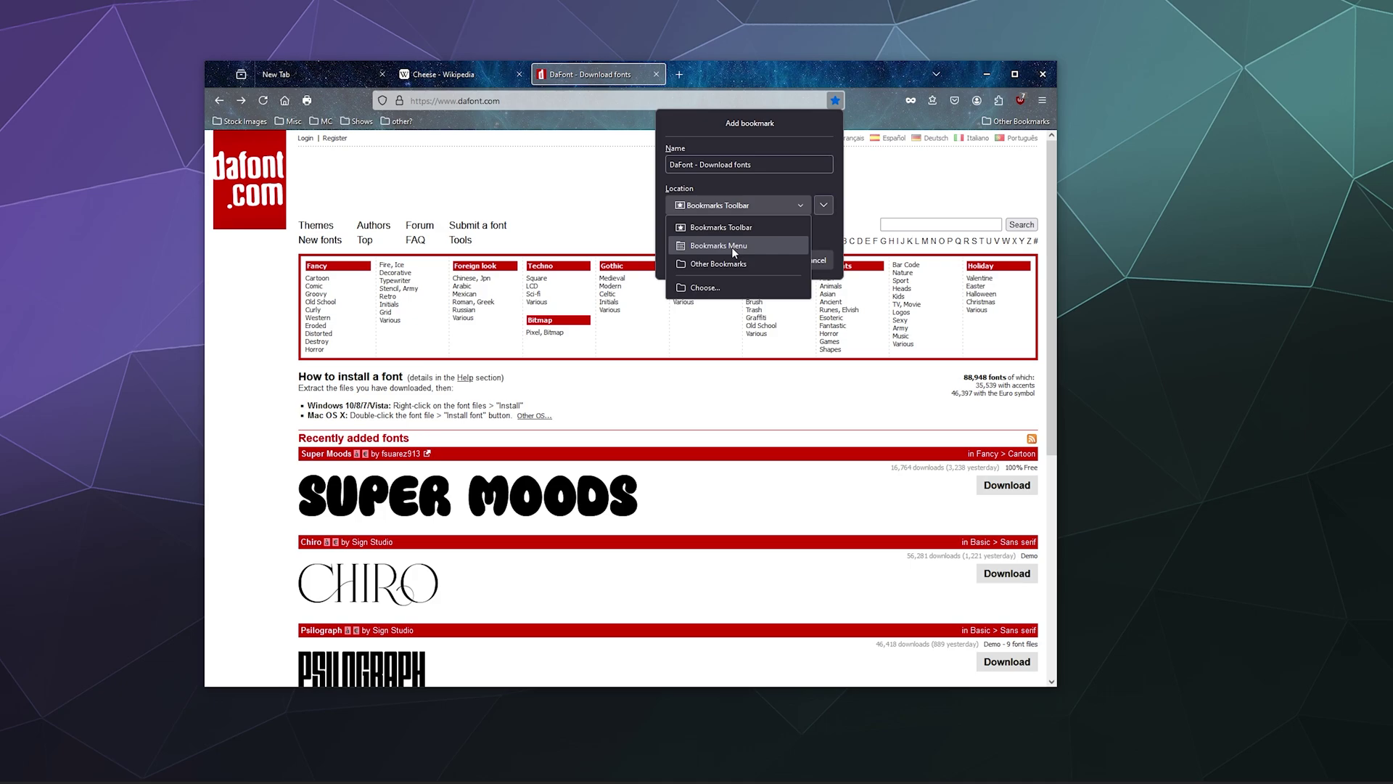
pyautogui.click(709, 288)
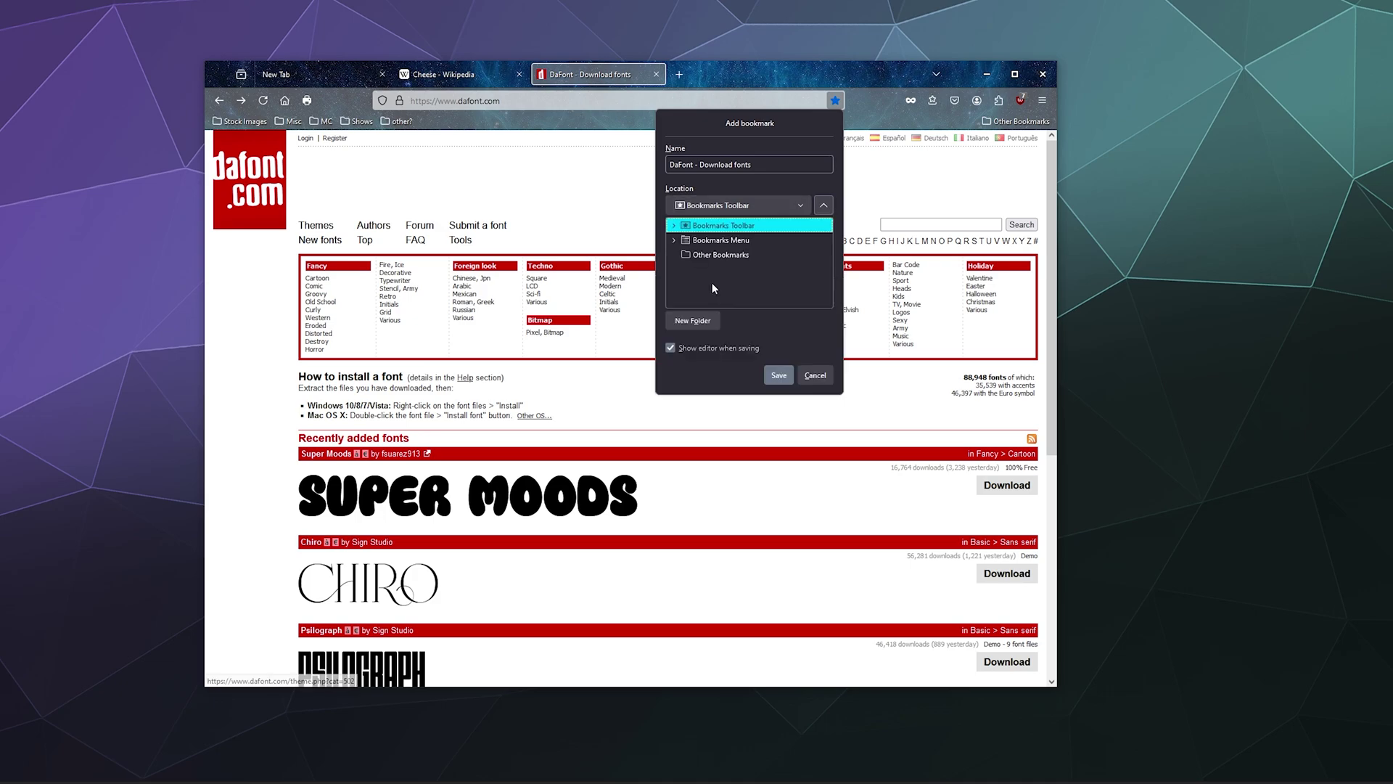
pyautogui.click(674, 241)
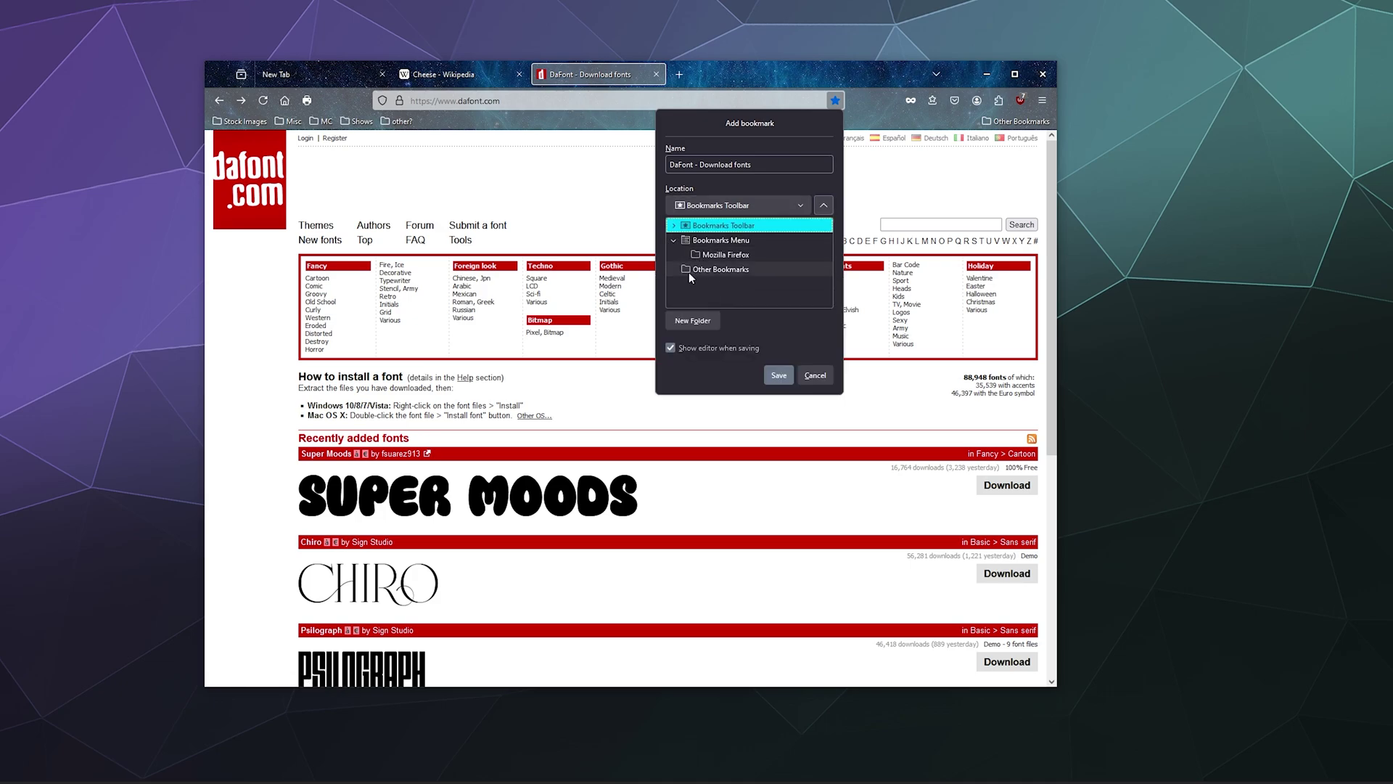
pyautogui.click(693, 270)
pyautogui.doubleClick(707, 242)
pyautogui.doubleClick(718, 225)
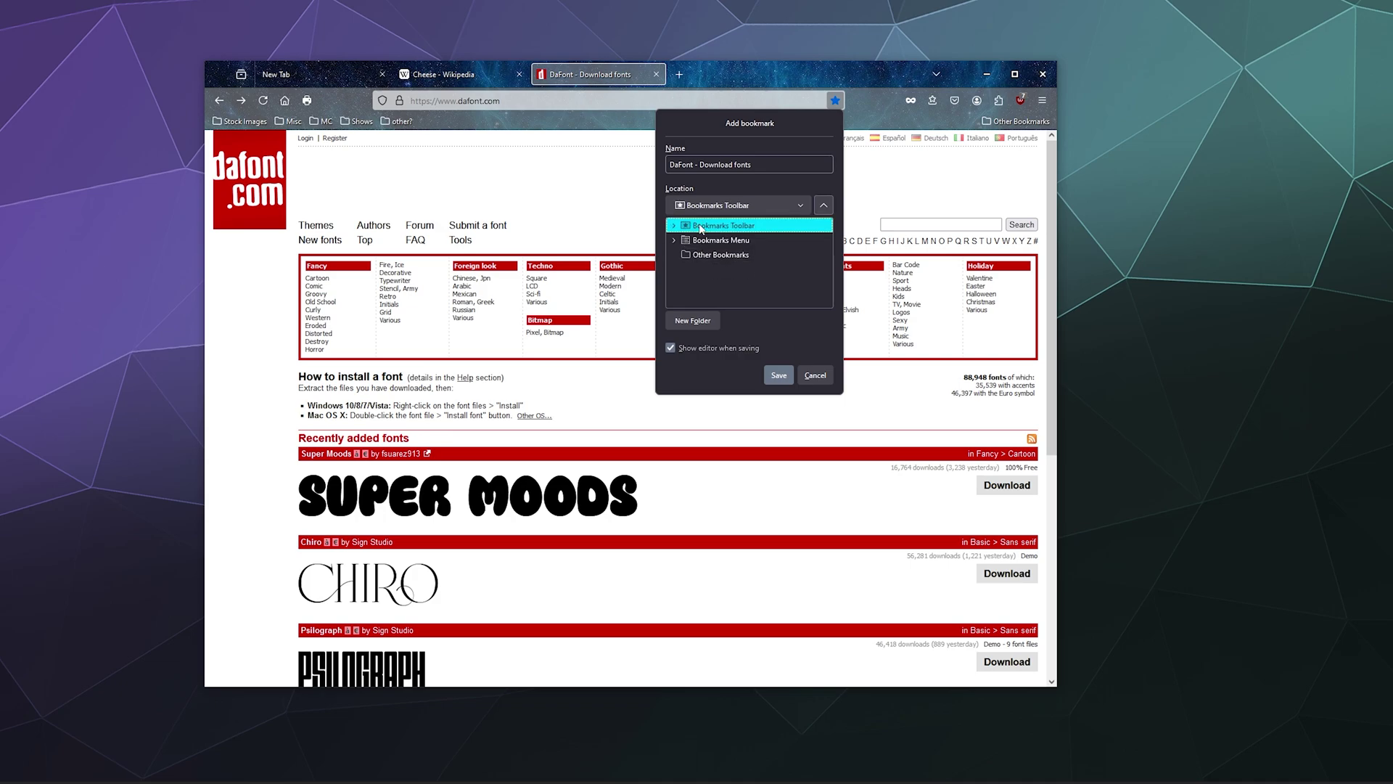
pyautogui.scroll(-2, 768, 277)
pyautogui.click(728, 270)
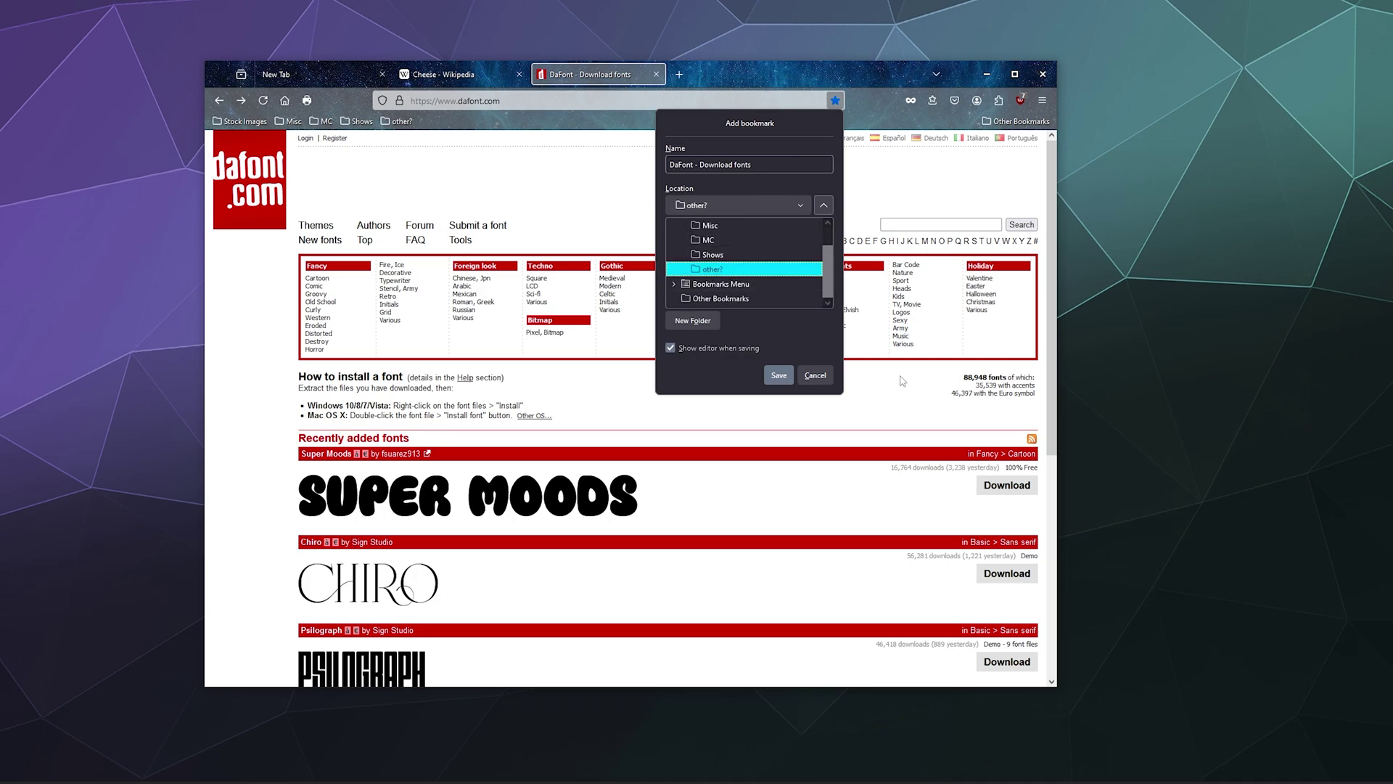
pyautogui.scroll(2, 728, 254)
pyautogui.click(728, 231)
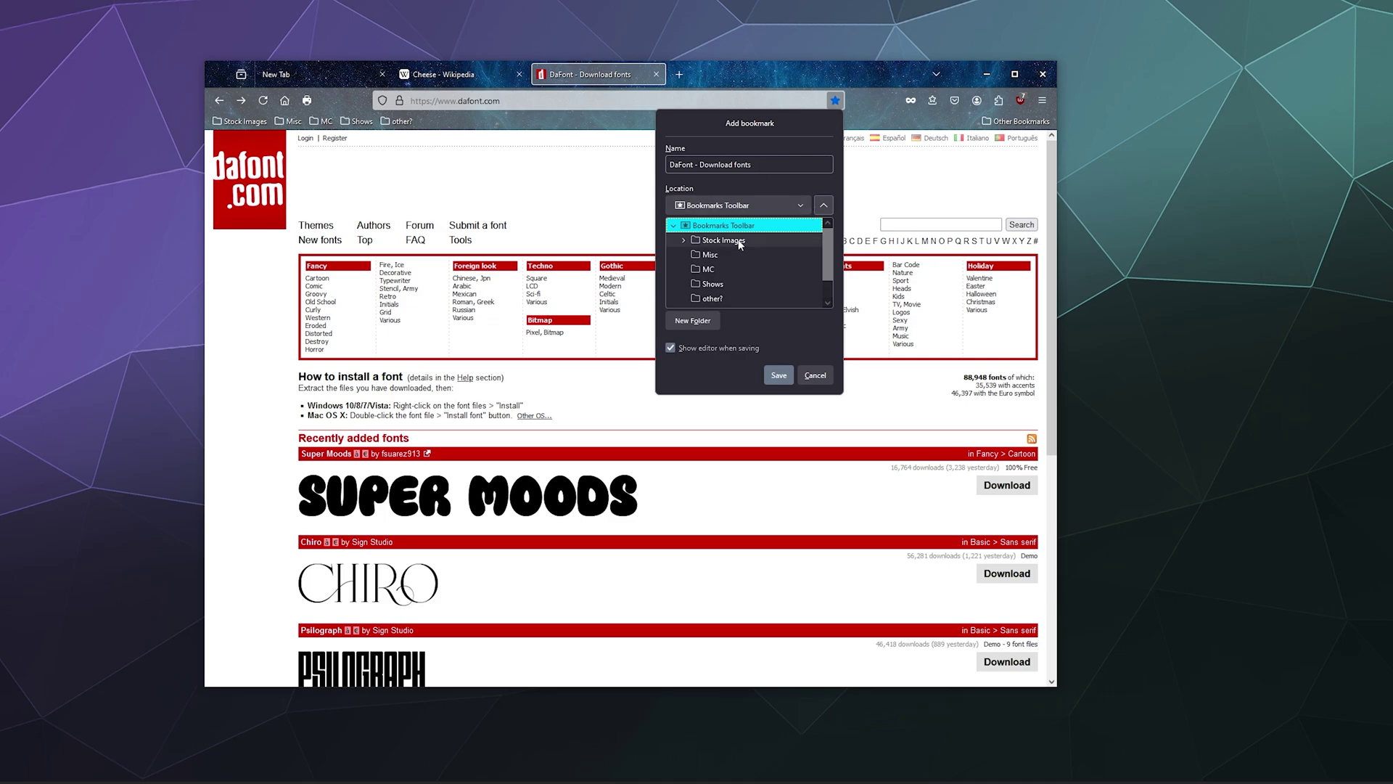
# Step: Save the DaFont toolbar bookmark, add a 'Design Resources' toolbar folder, and drag the bookmark into it
pyautogui.click(665, 110)
pyautogui.rightClick(623, 118)
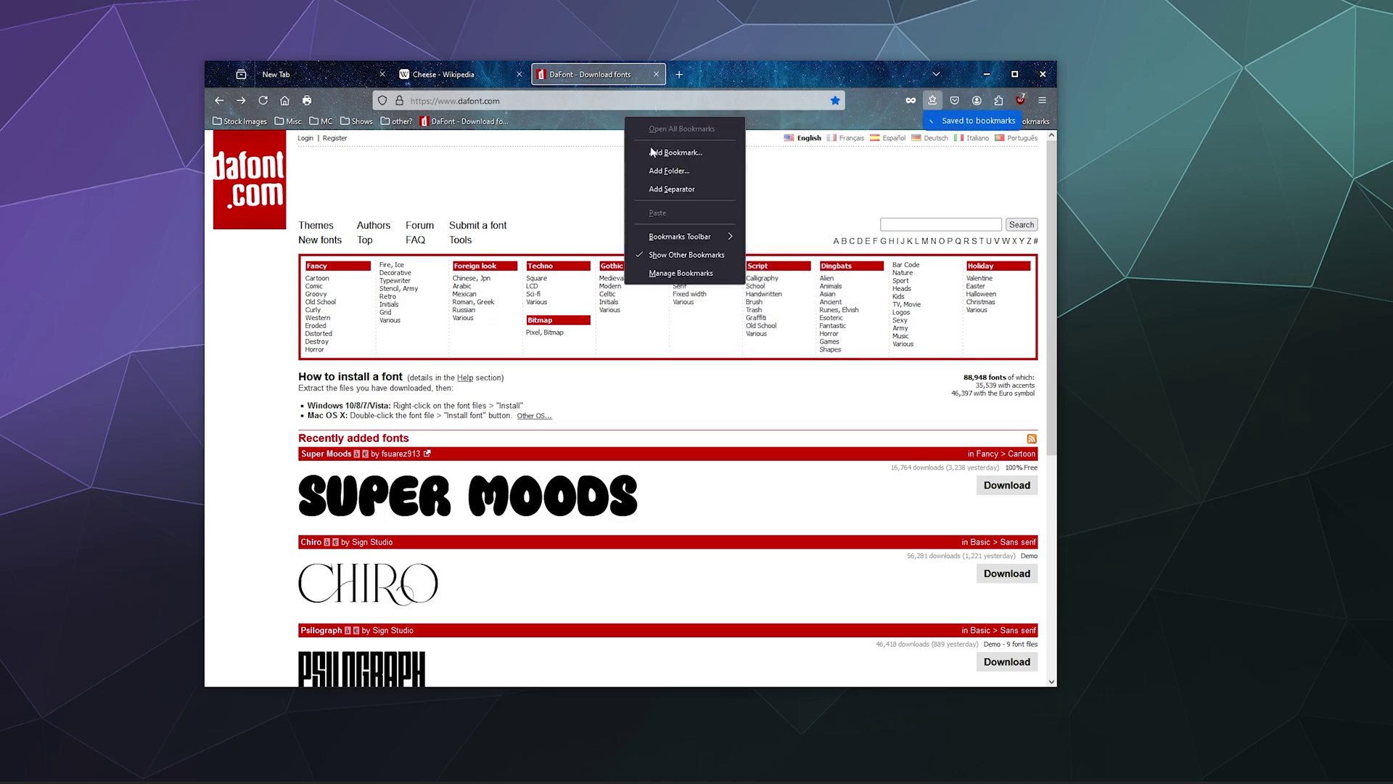
pyautogui.click(678, 171)
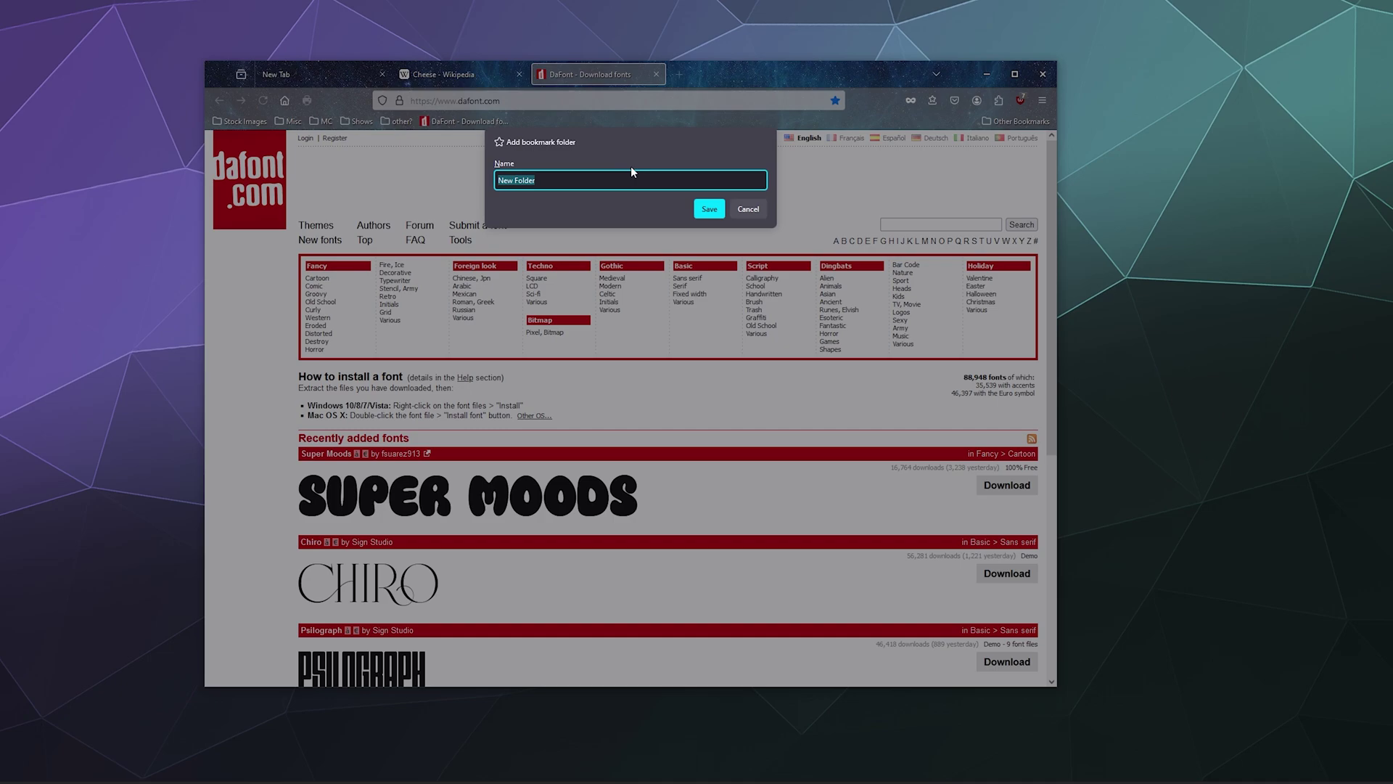
pyautogui.write('Design Resources')
pyautogui.press('Return')
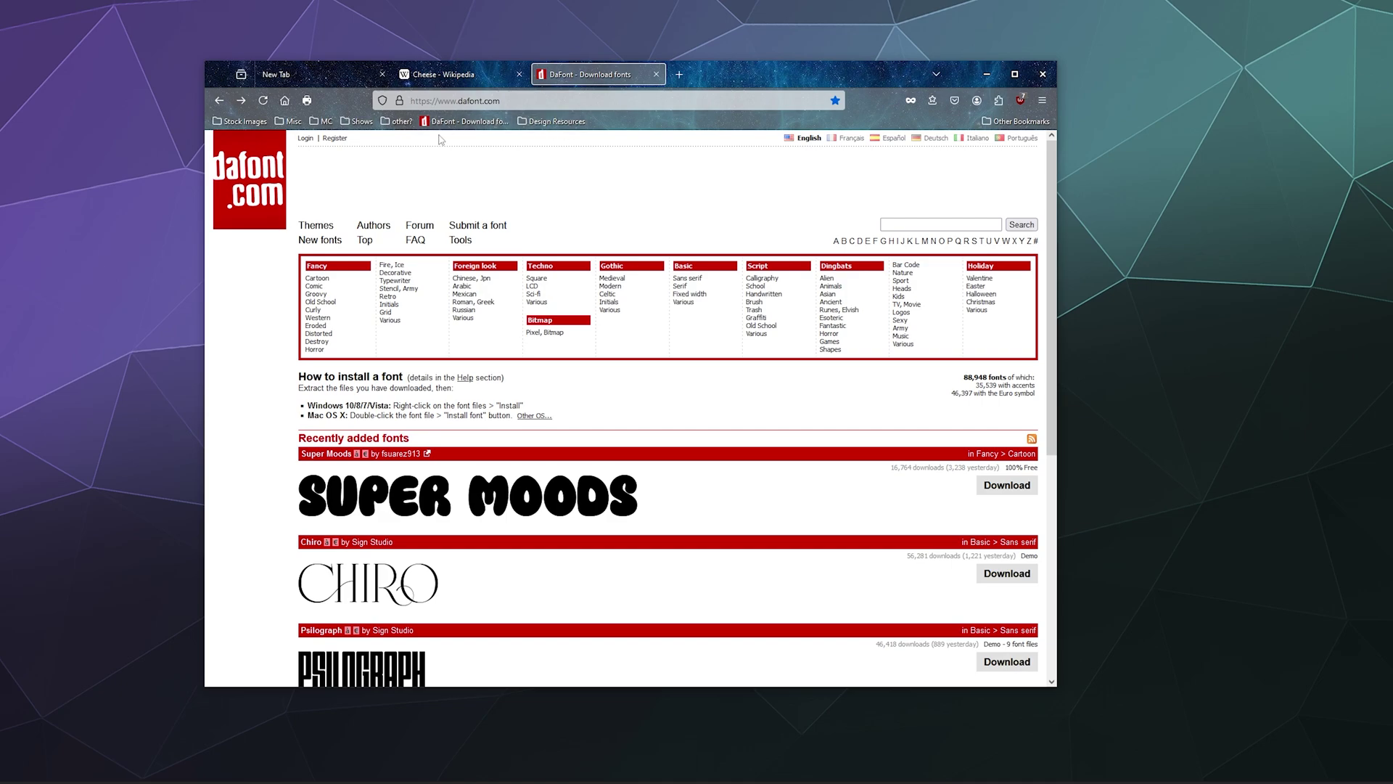
pyautogui.moveTo(461, 122)
pyautogui.mouseDown()
pyautogui.moveTo(537, 116)
pyautogui.moveTo(439, 125)
pyautogui.mouseUp()
pyautogui.click(455, 121)
# Step: Delete the DaFont bookmark from the Design Resources folder
pyautogui.rightClick(472, 141)
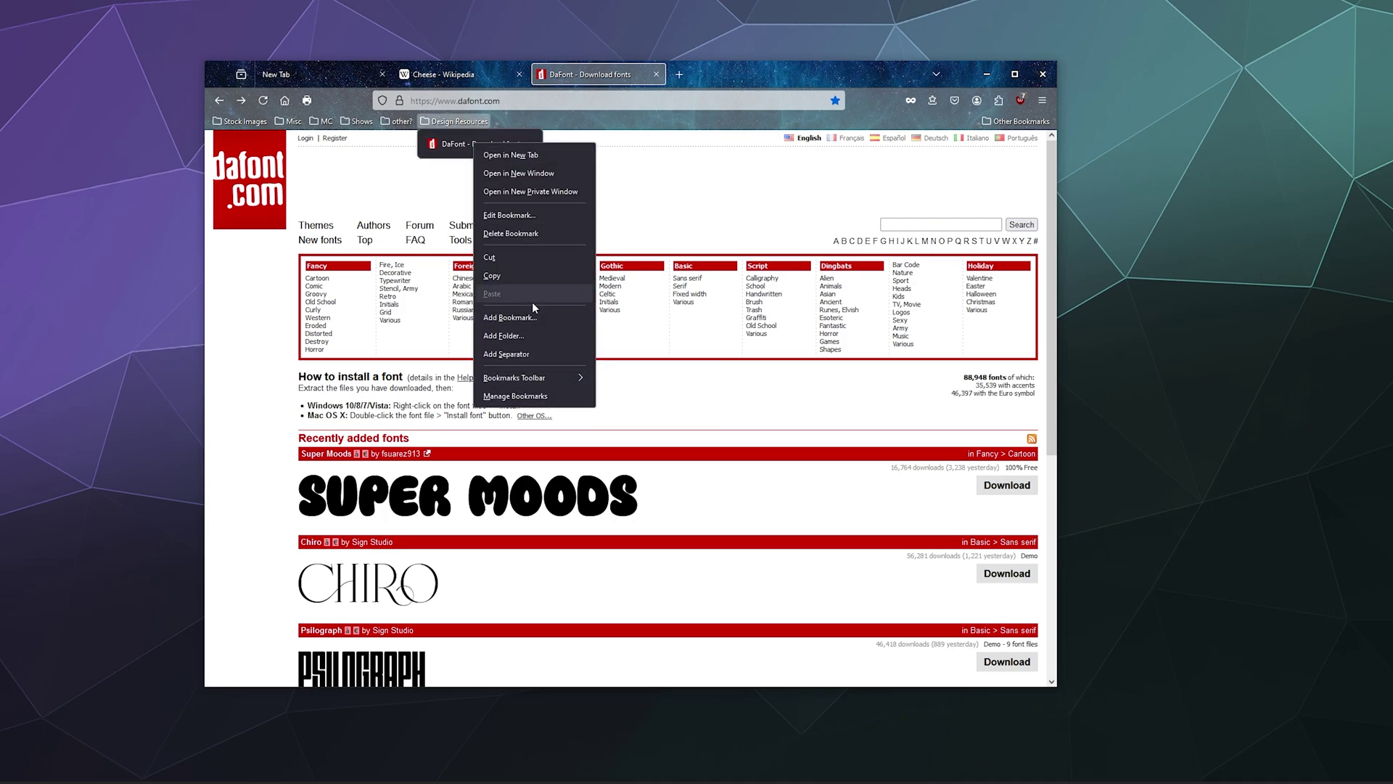
pyautogui.click(512, 233)
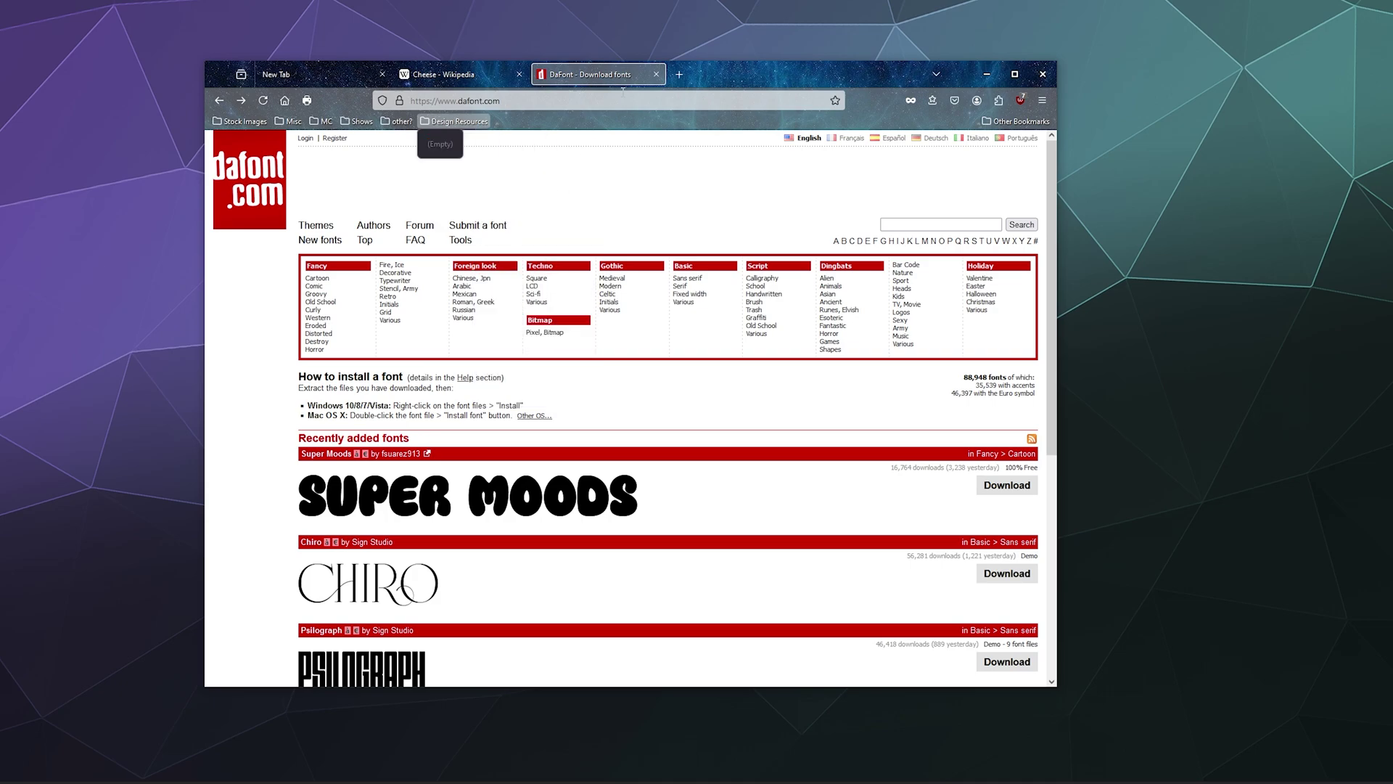
pyautogui.click(661, 101)
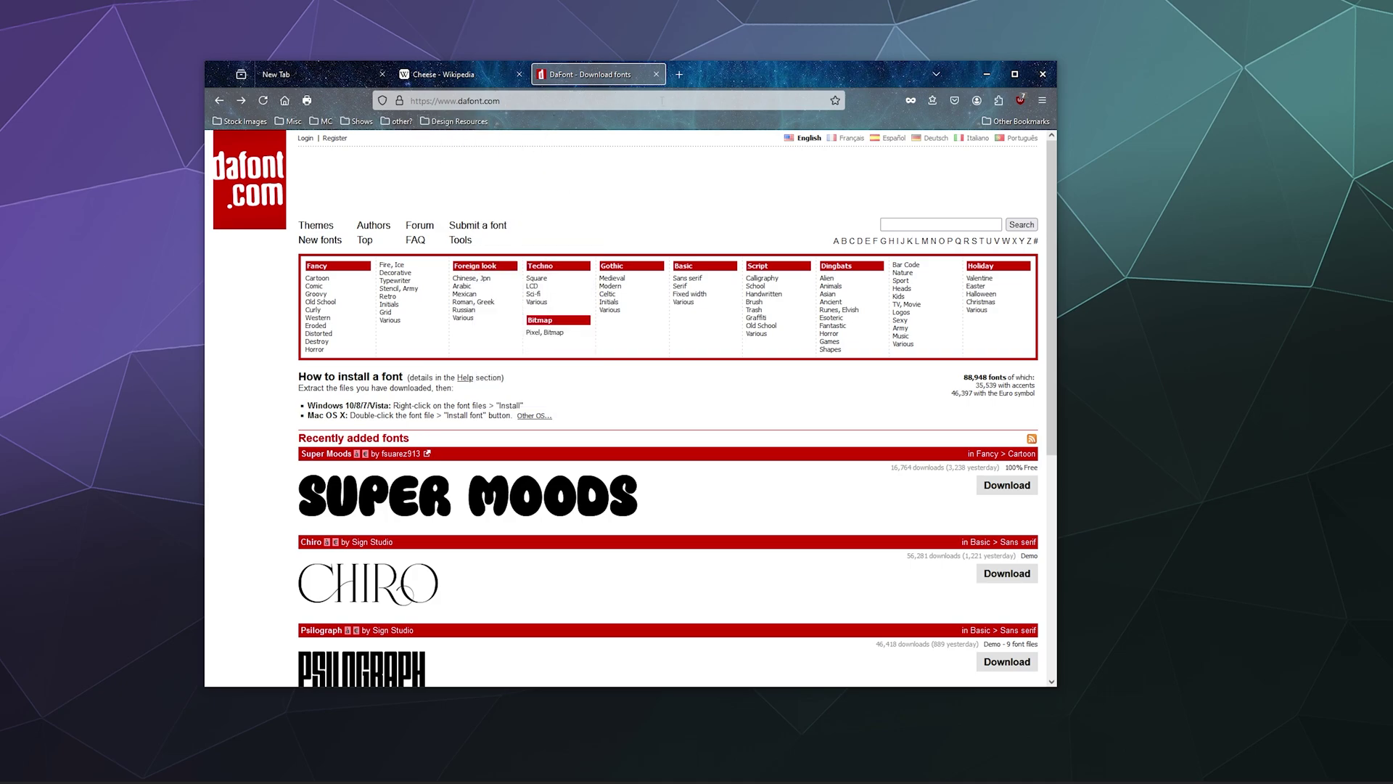
# Step: Bookmark the DaFont page again, choosing Design Resources as the location
pyautogui.click(836, 101)
pyautogui.click(717, 206)
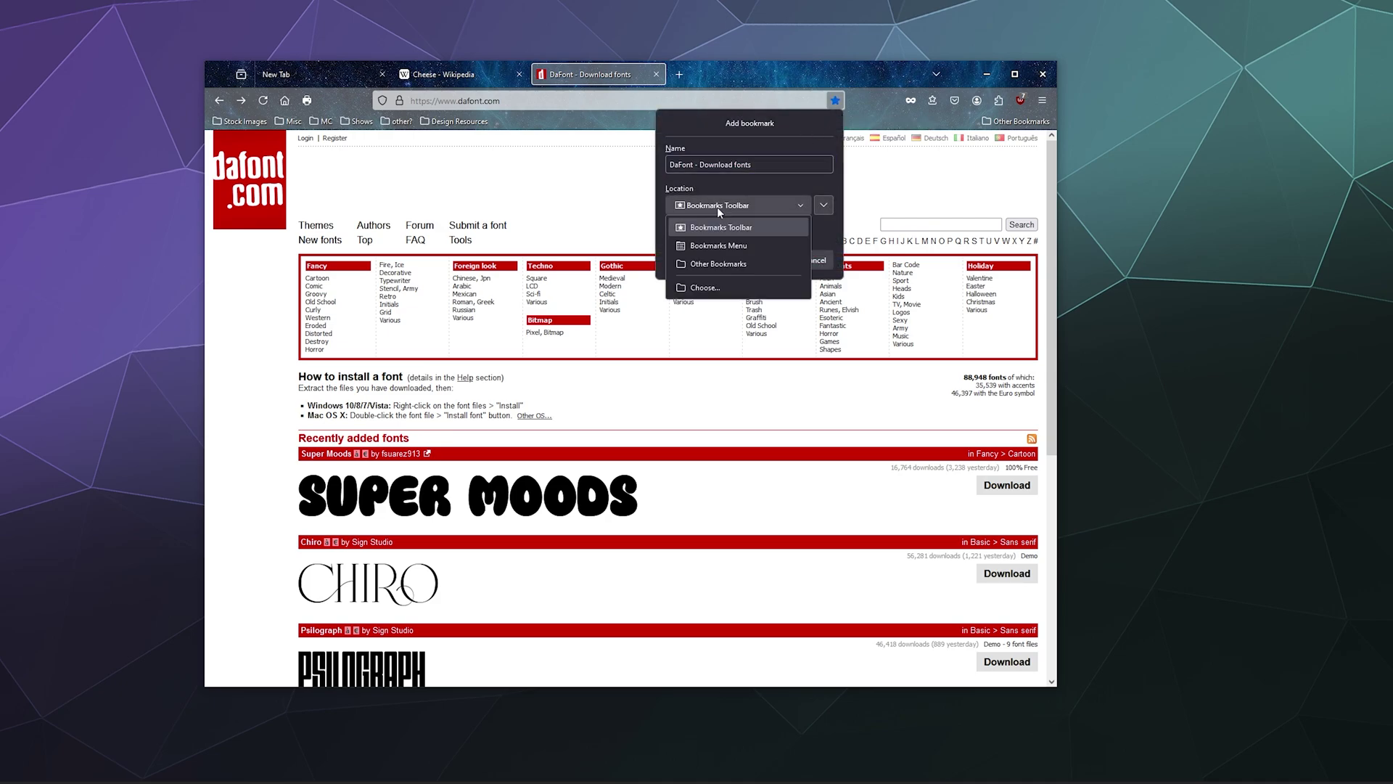
pyautogui.click(697, 227)
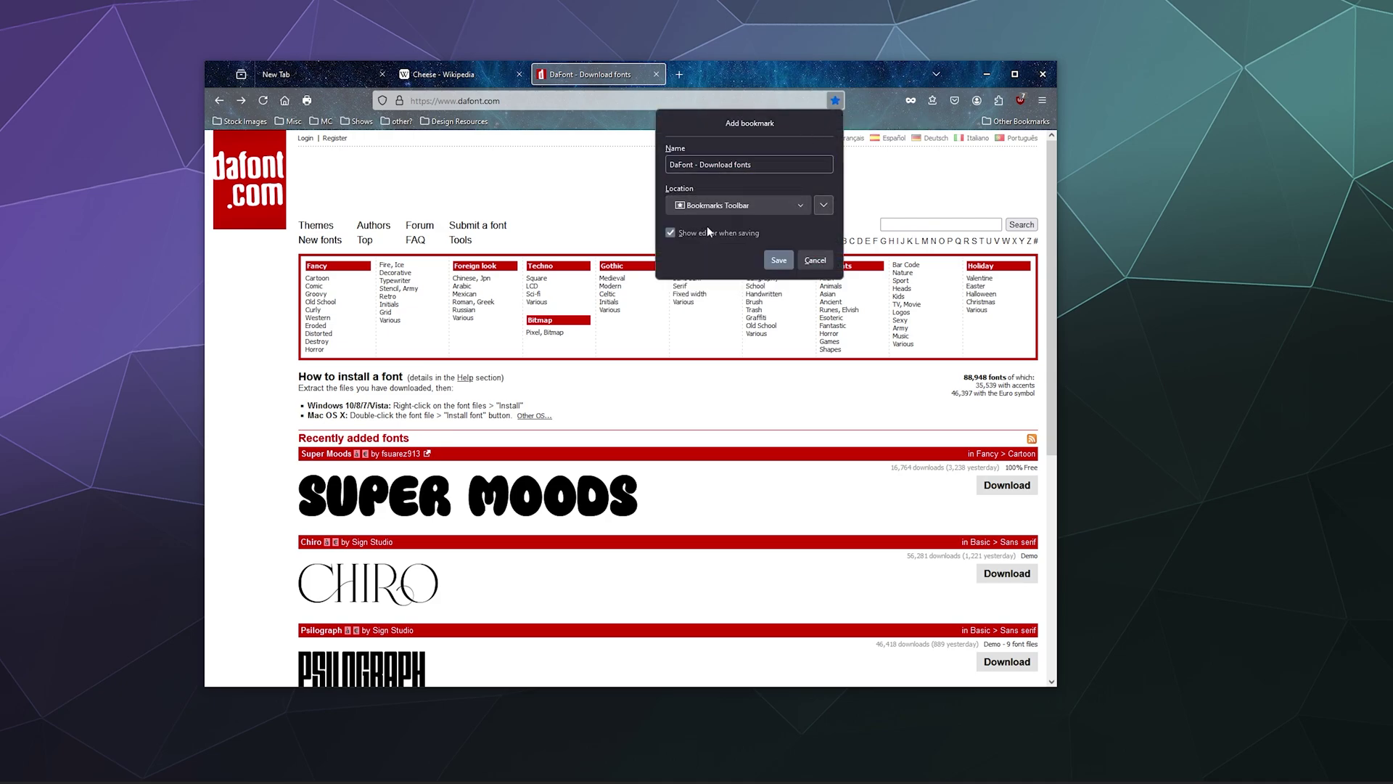
pyautogui.click(717, 200)
pyautogui.click(716, 200)
pyautogui.click(718, 206)
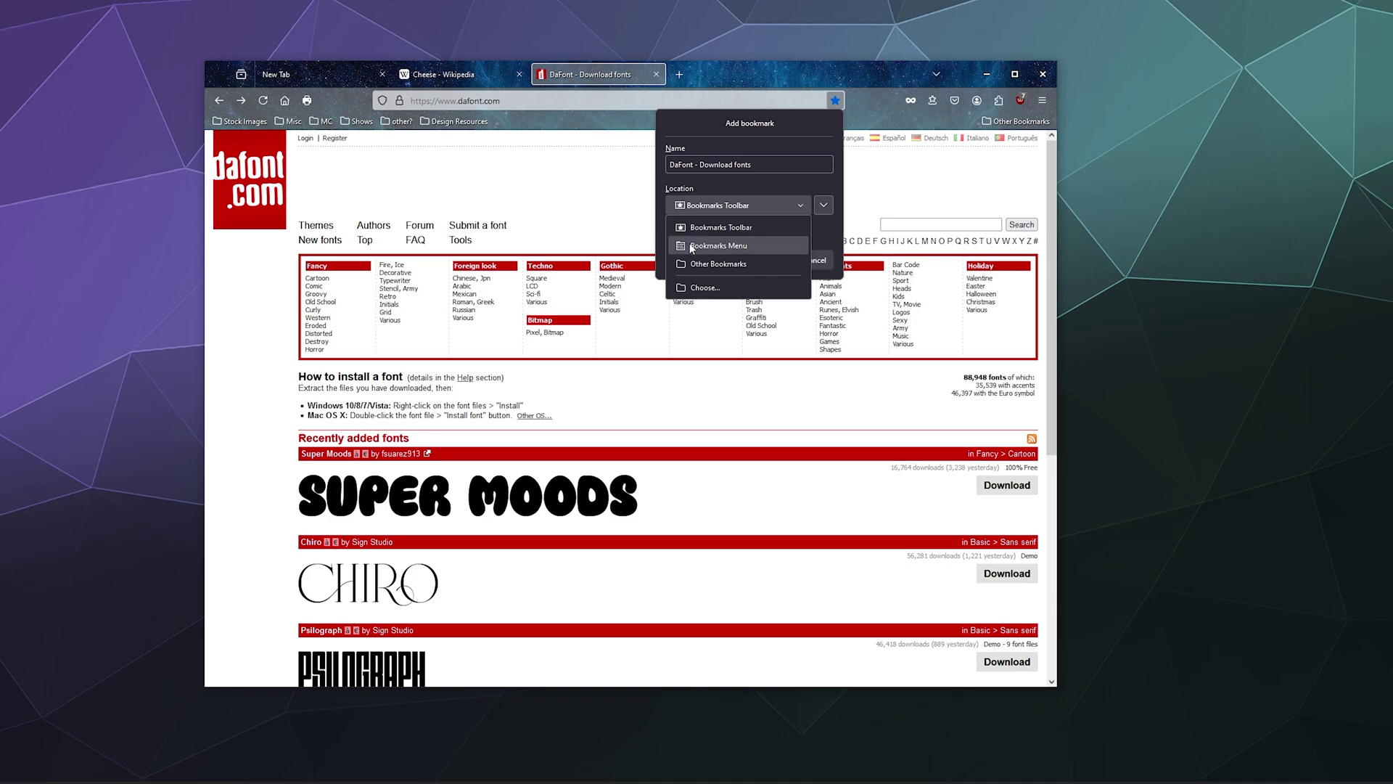
pyautogui.click(705, 287)
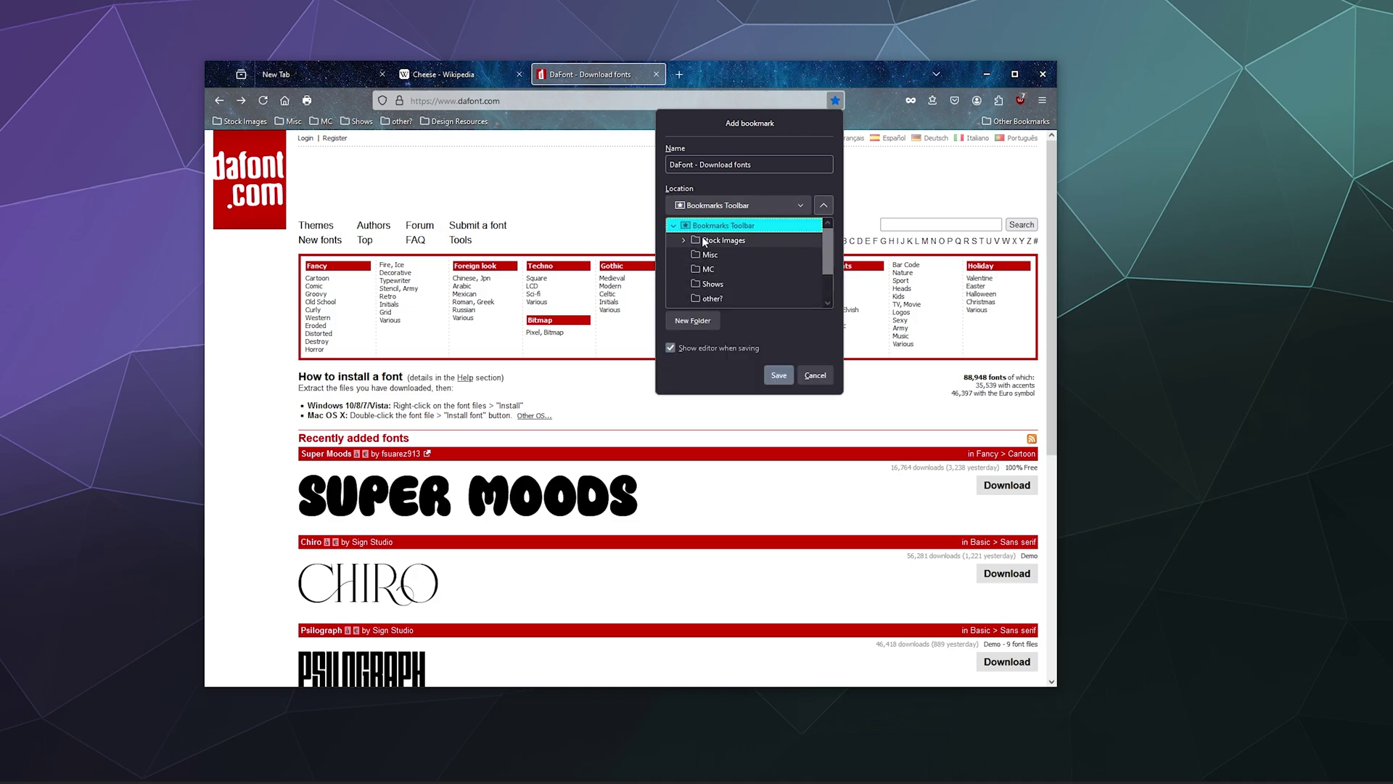
pyautogui.scroll(-2, 700, 261)
pyautogui.click(718, 268)
pyautogui.click(777, 376)
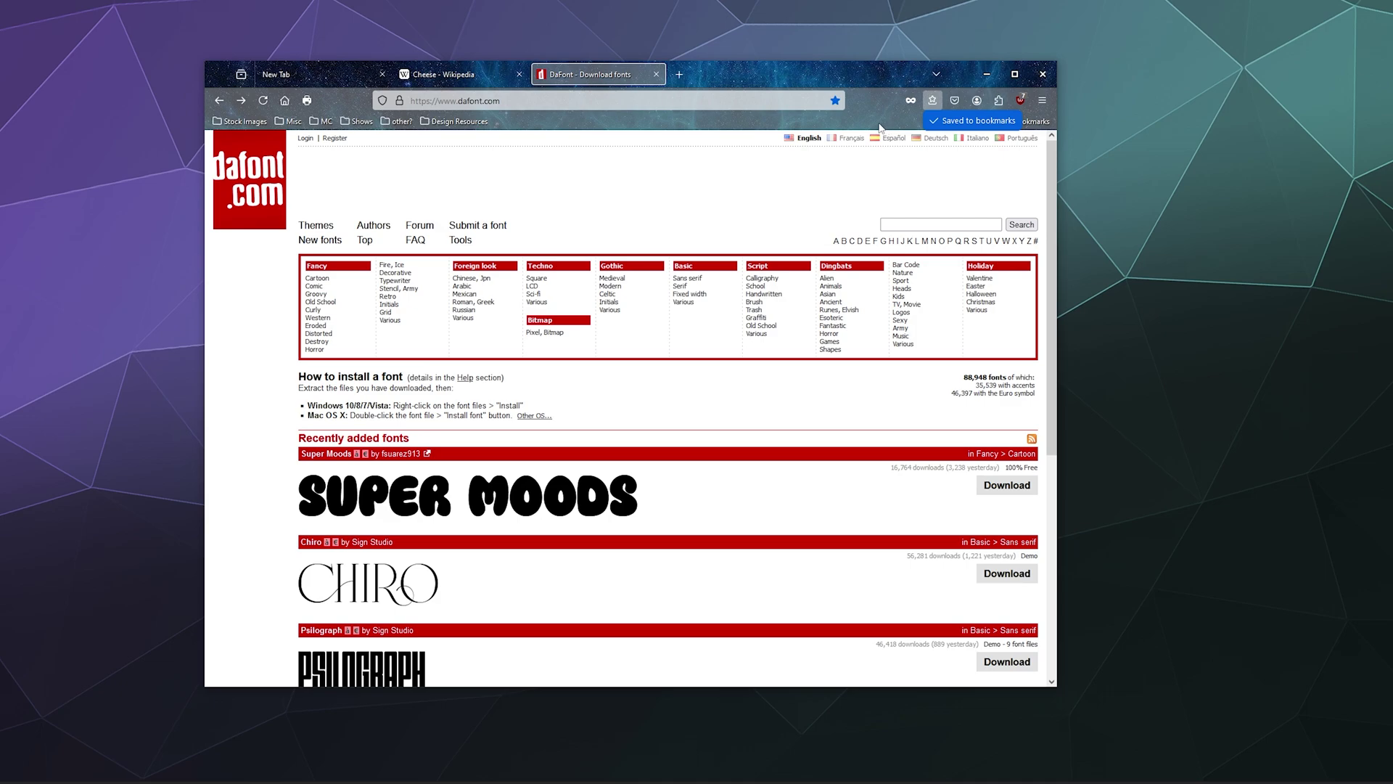
# Step: Delete the DaFont bookmark from the Design Resources folder once more
pyautogui.click(455, 122)
pyautogui.rightClick(472, 143)
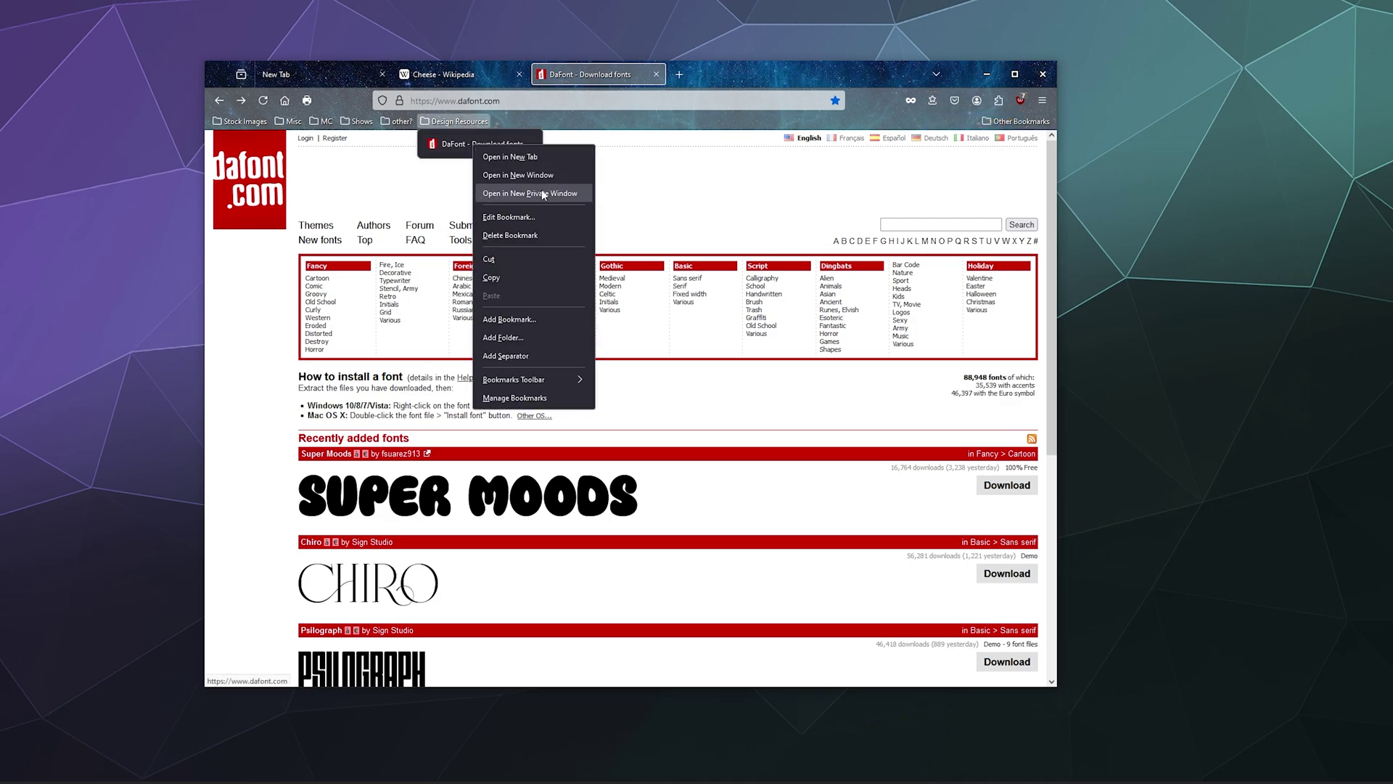
pyautogui.click(517, 235)
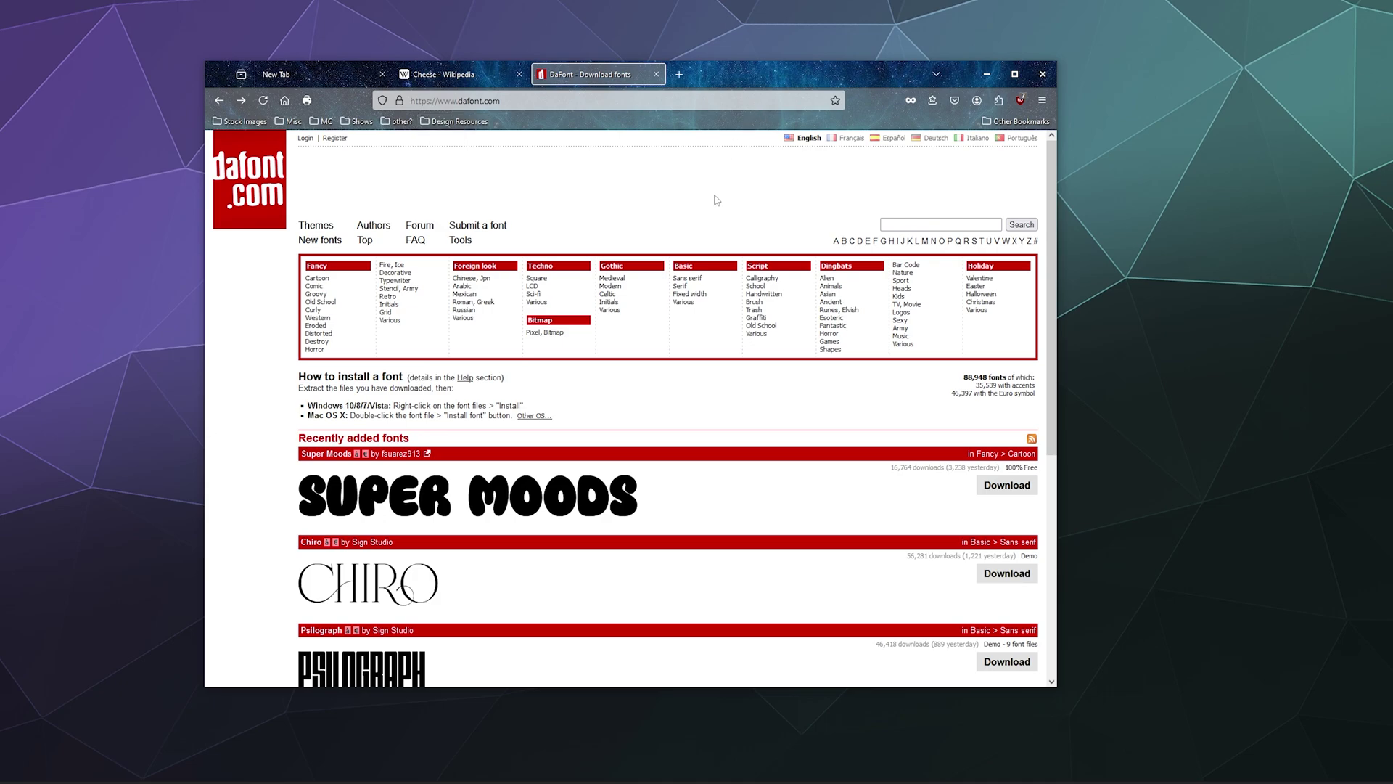
# Step: Re-bookmark the DaFont page with Ctrl+D, saving it into Design Resources
pyautogui.hotkey('ctrl', 'd')
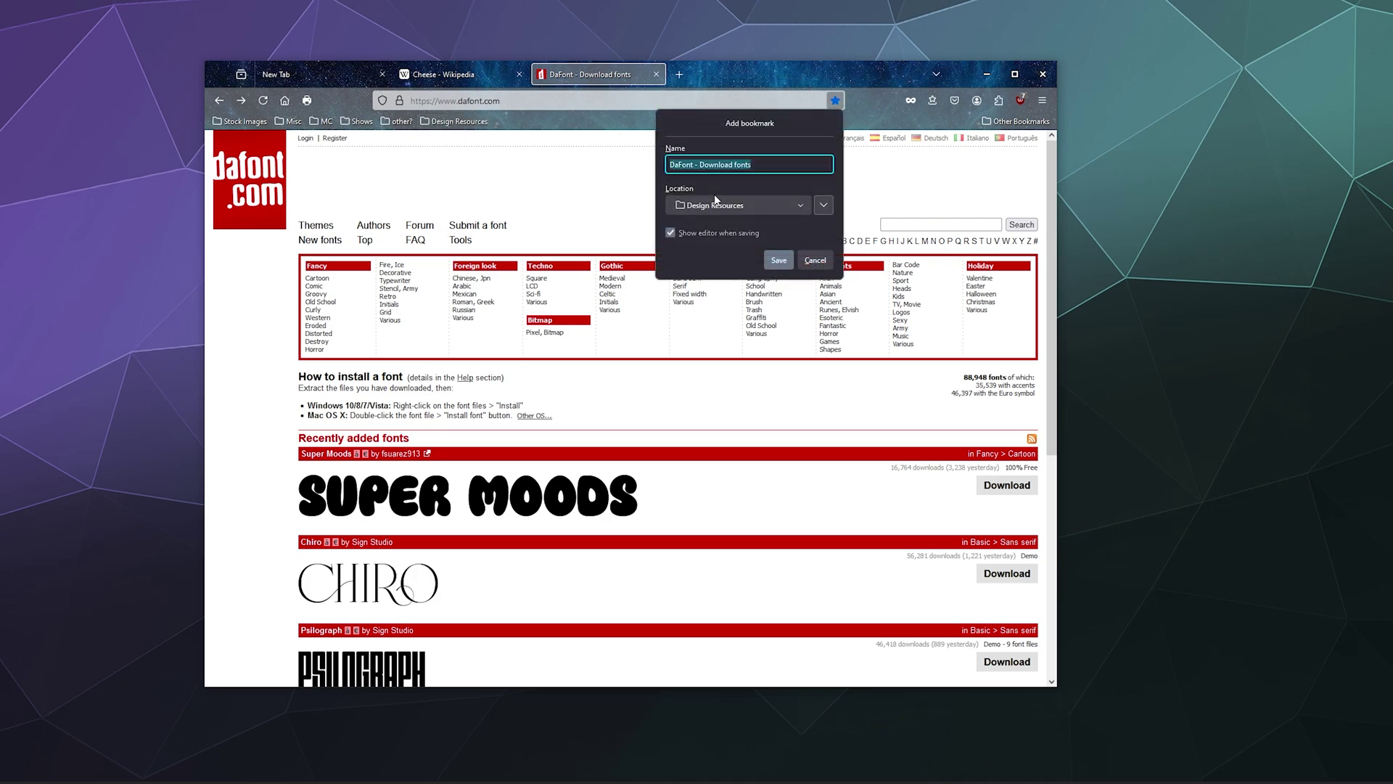
pyautogui.click(739, 207)
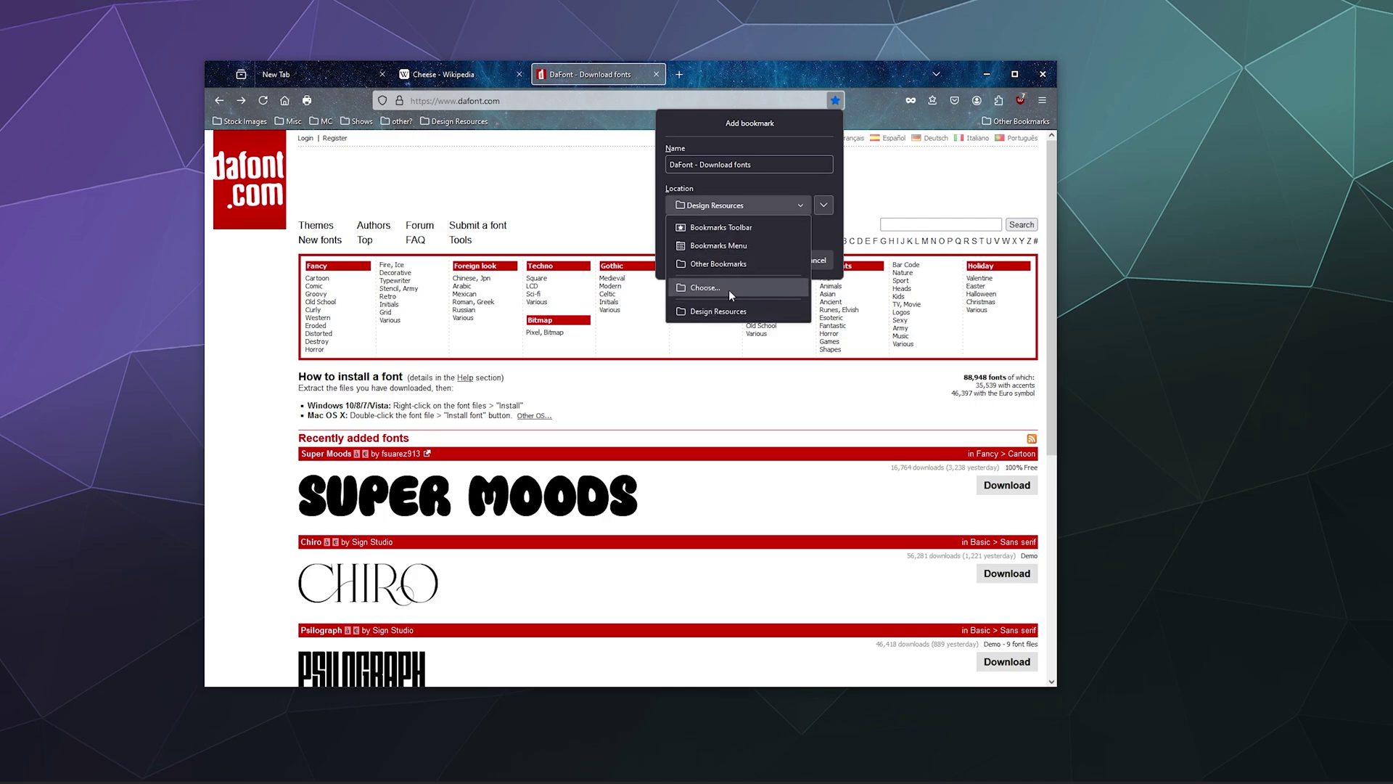
pyautogui.click(686, 315)
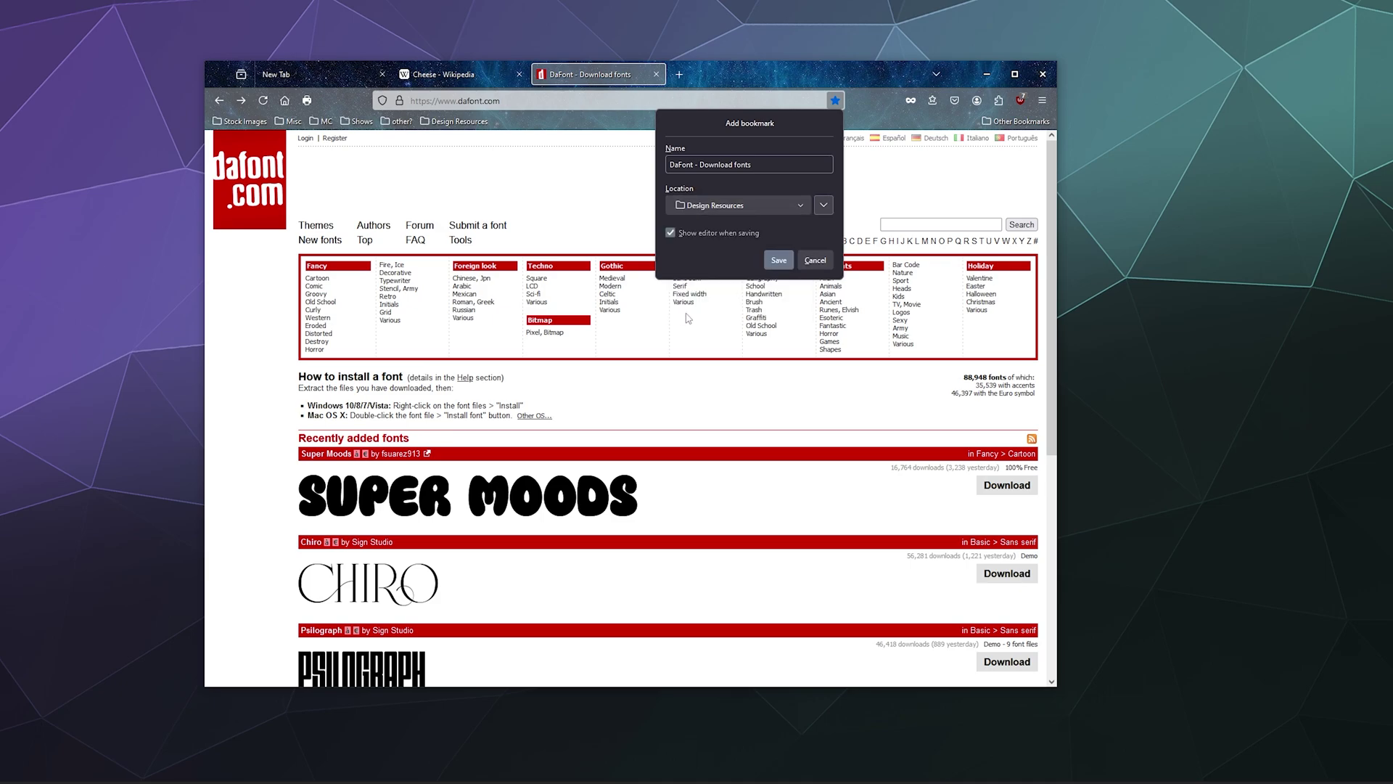
pyautogui.click(778, 260)
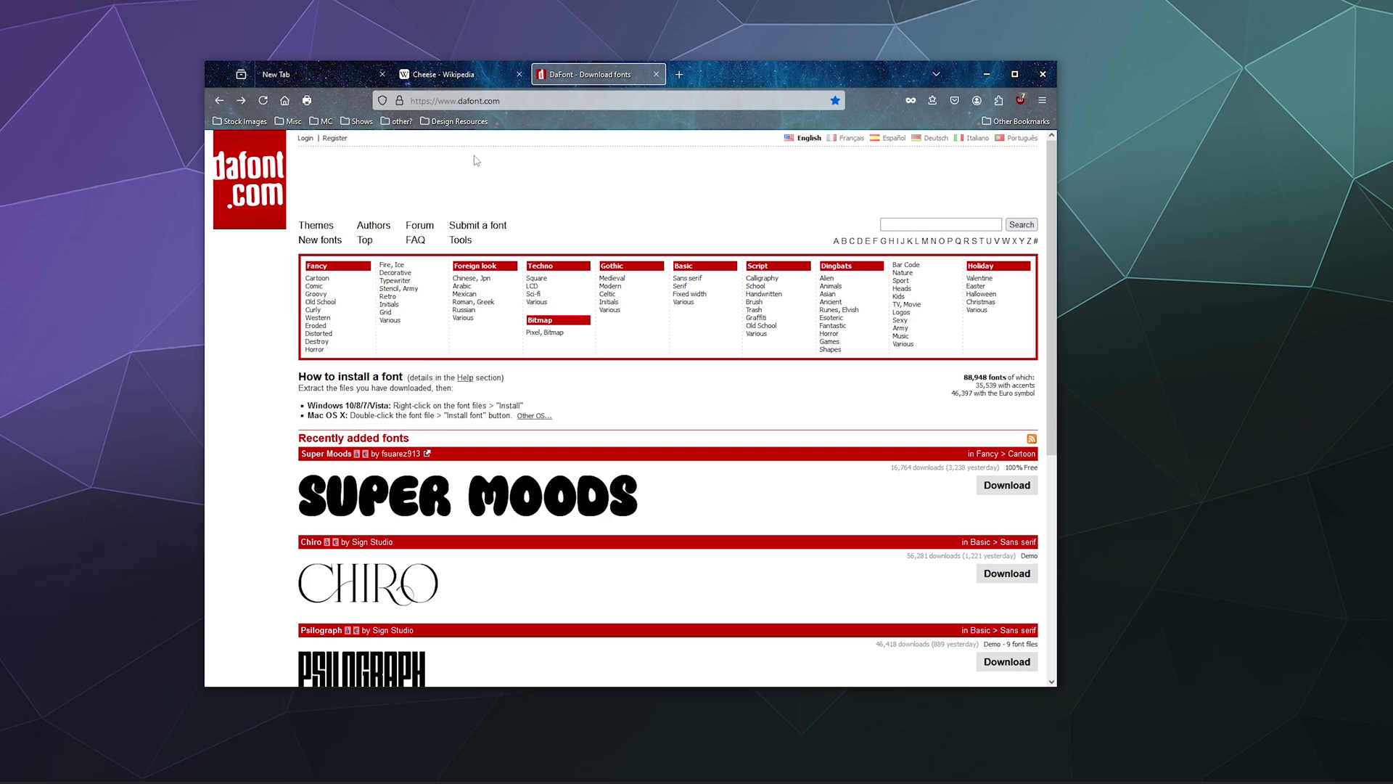
# Step: Browse the Stock Images folder's Good Stock bookmarks, close the list, and bring up the main menu
pyautogui.click(243, 122)
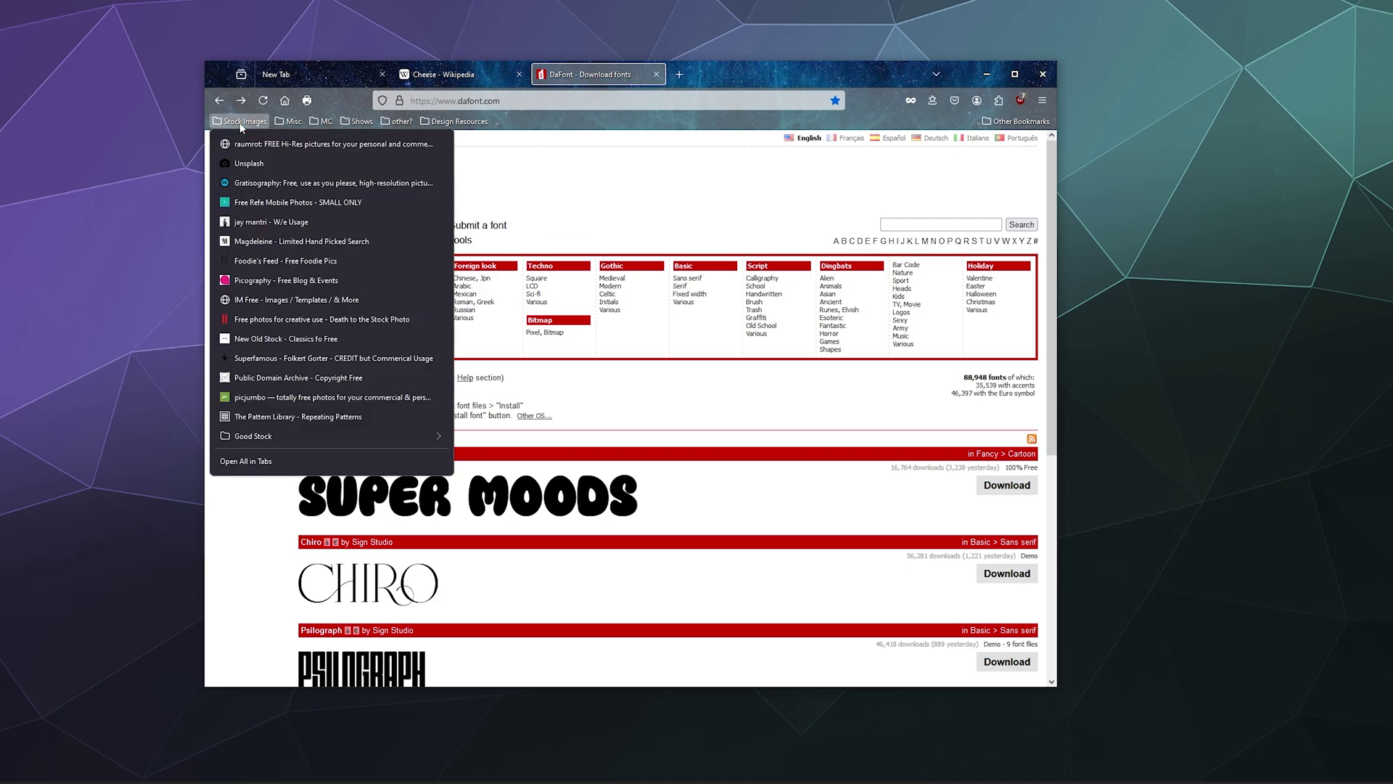
pyautogui.moveTo(355, 438)
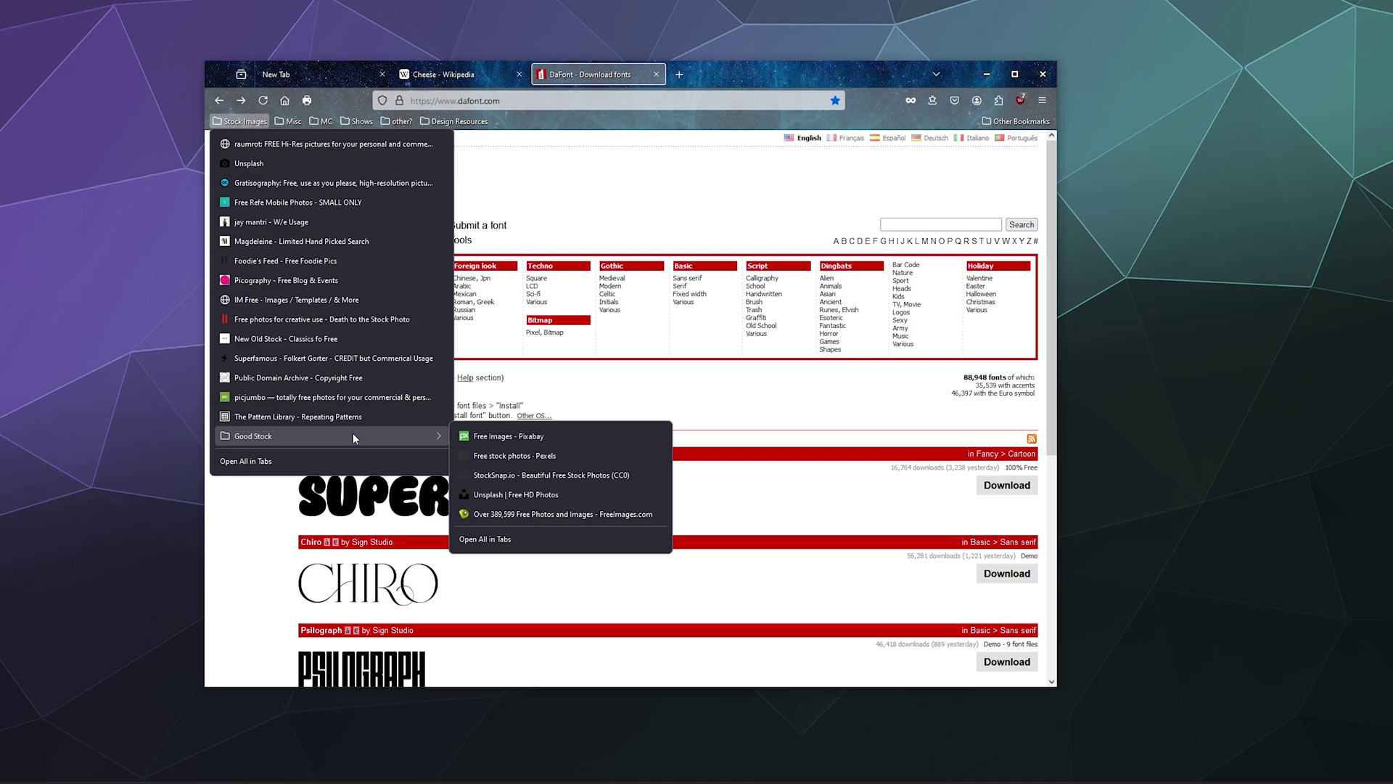
pyautogui.click(717, 188)
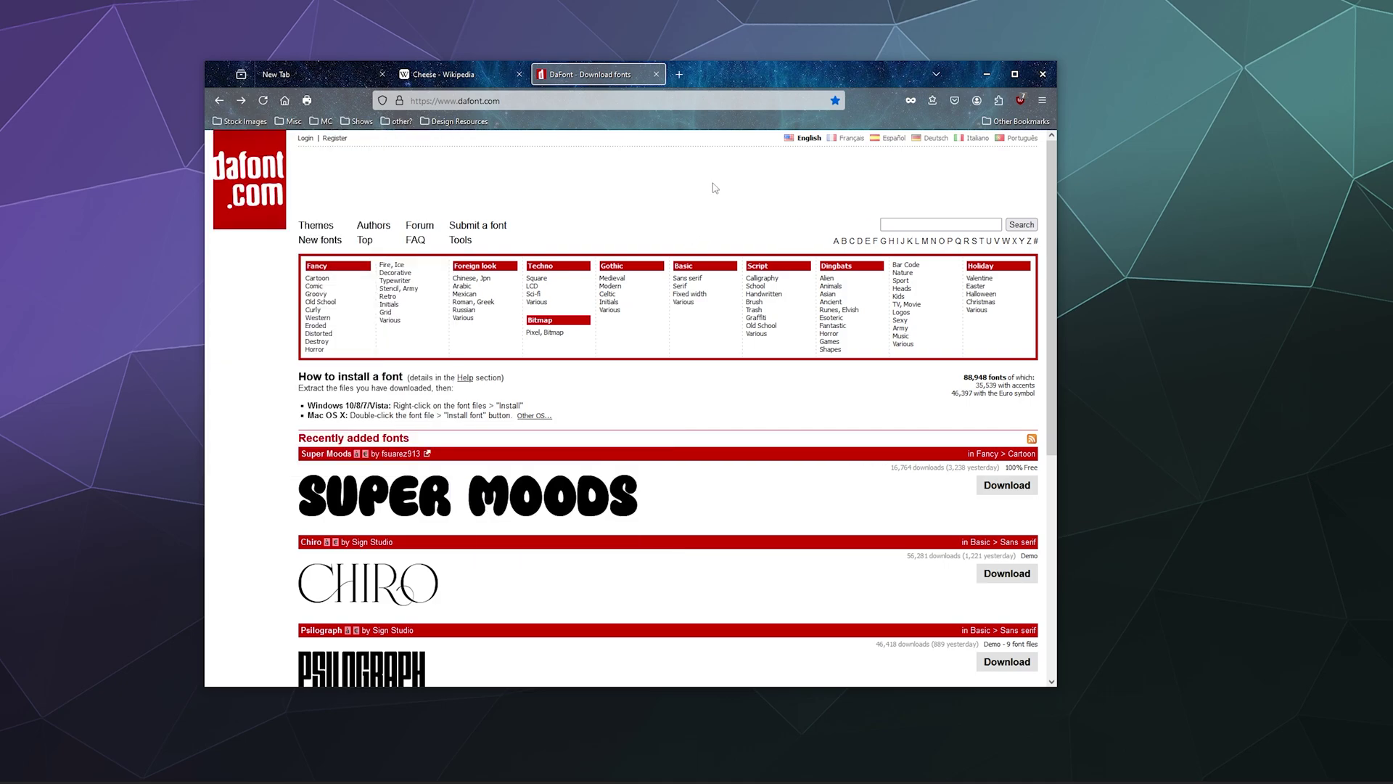
pyautogui.click(1045, 101)
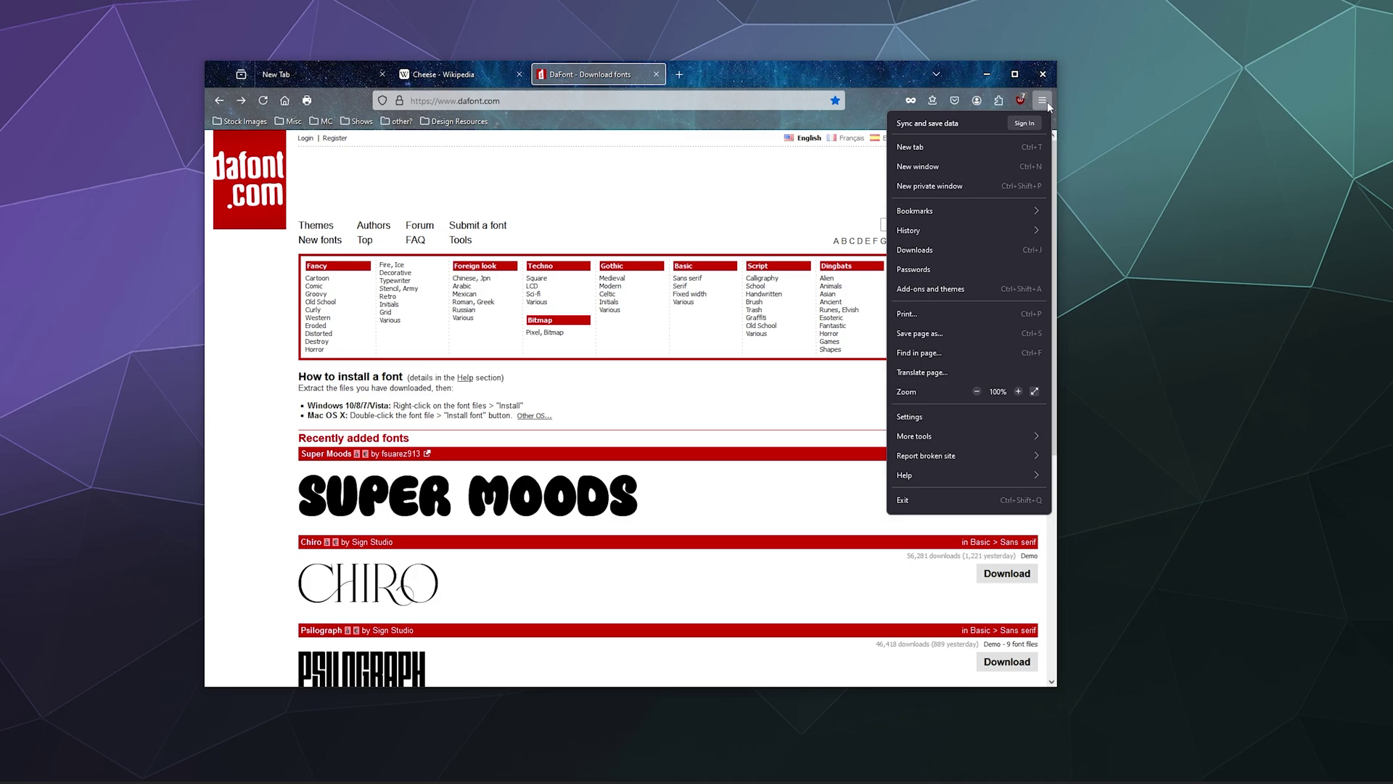
# Step: Open the Library bookmark manager from the main menu's Bookmarks section
pyautogui.click(994, 209)
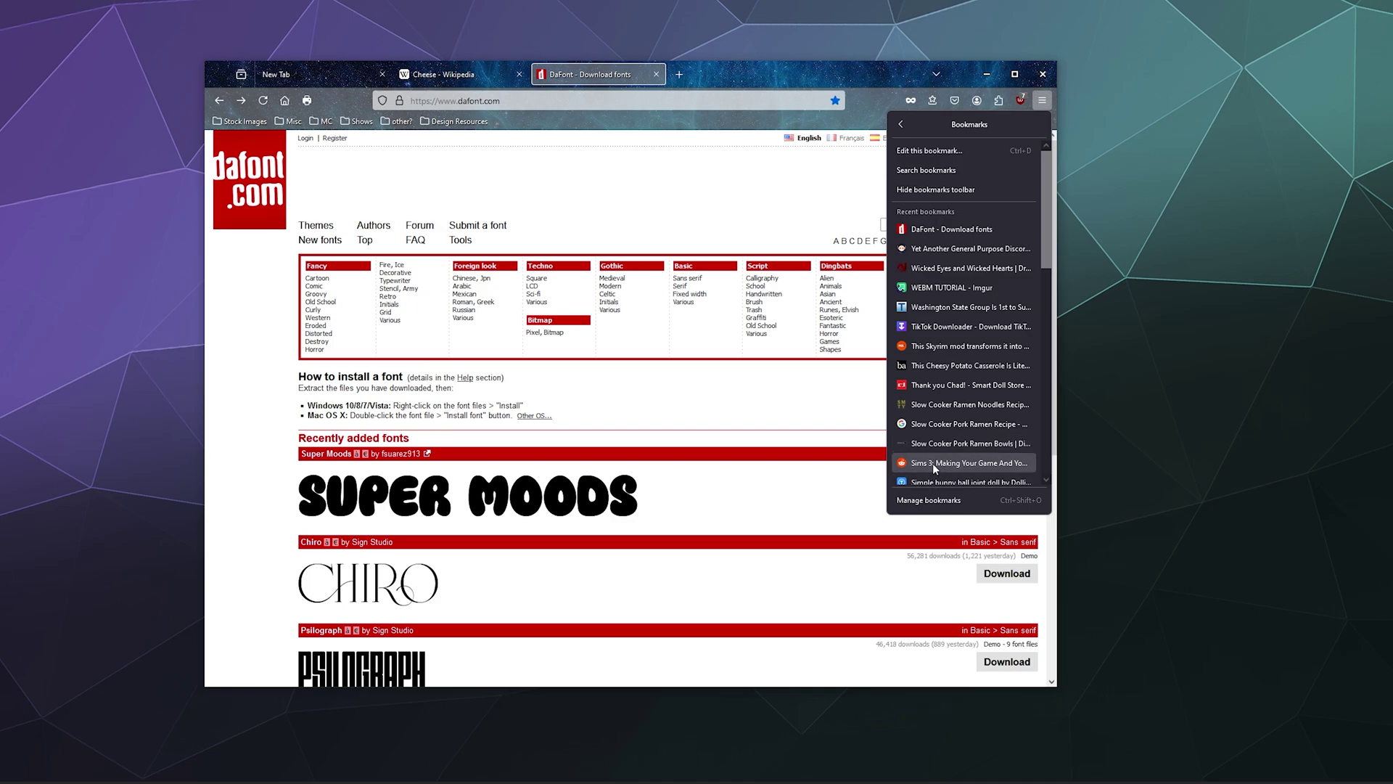
pyautogui.rightClick(943, 385)
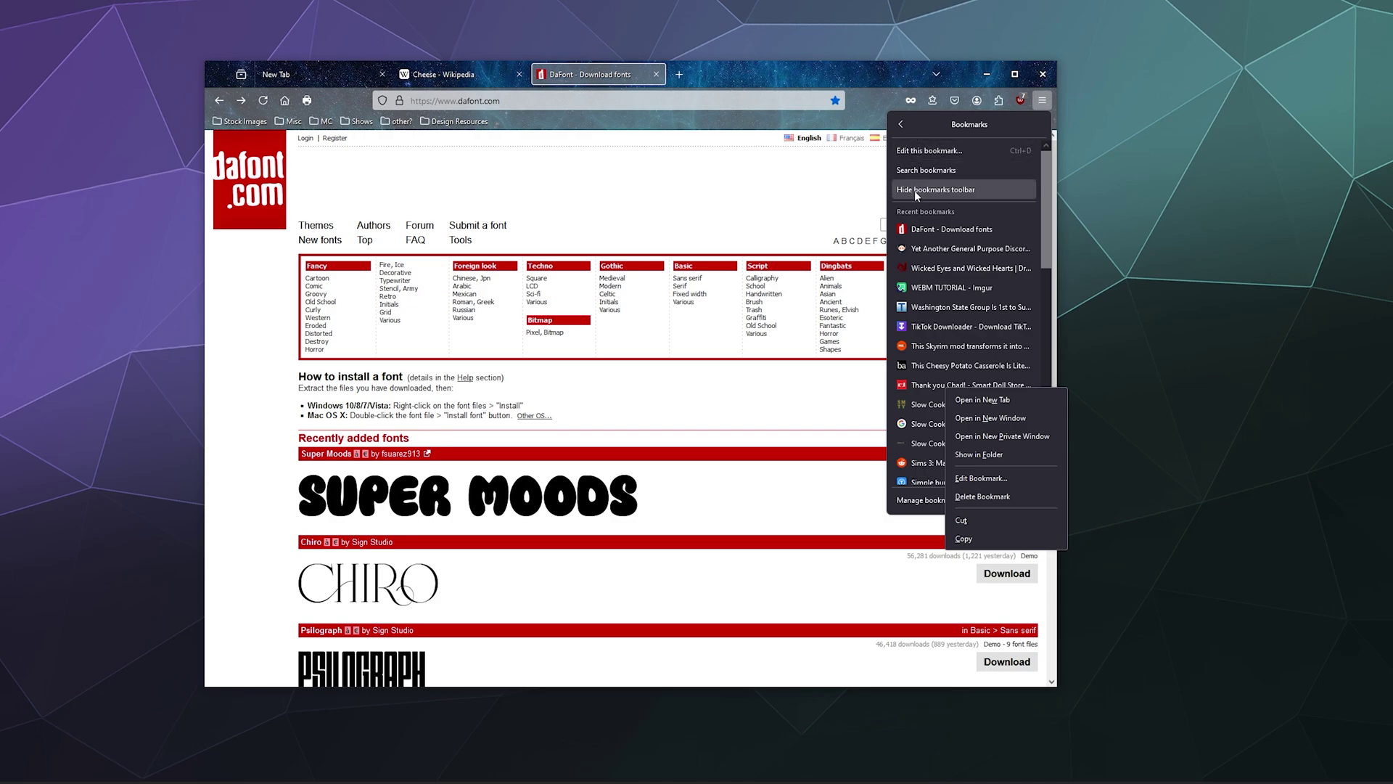
pyautogui.click(920, 122)
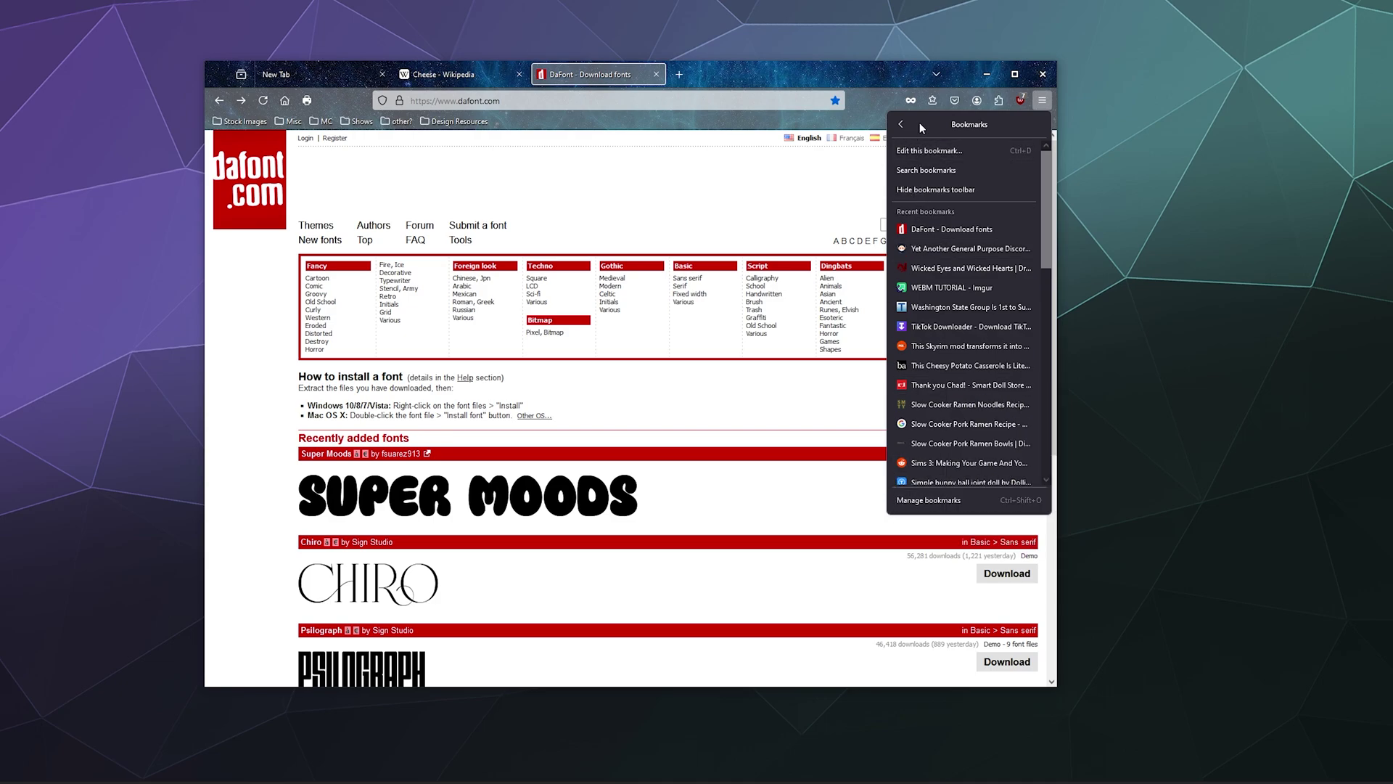
pyautogui.click(929, 500)
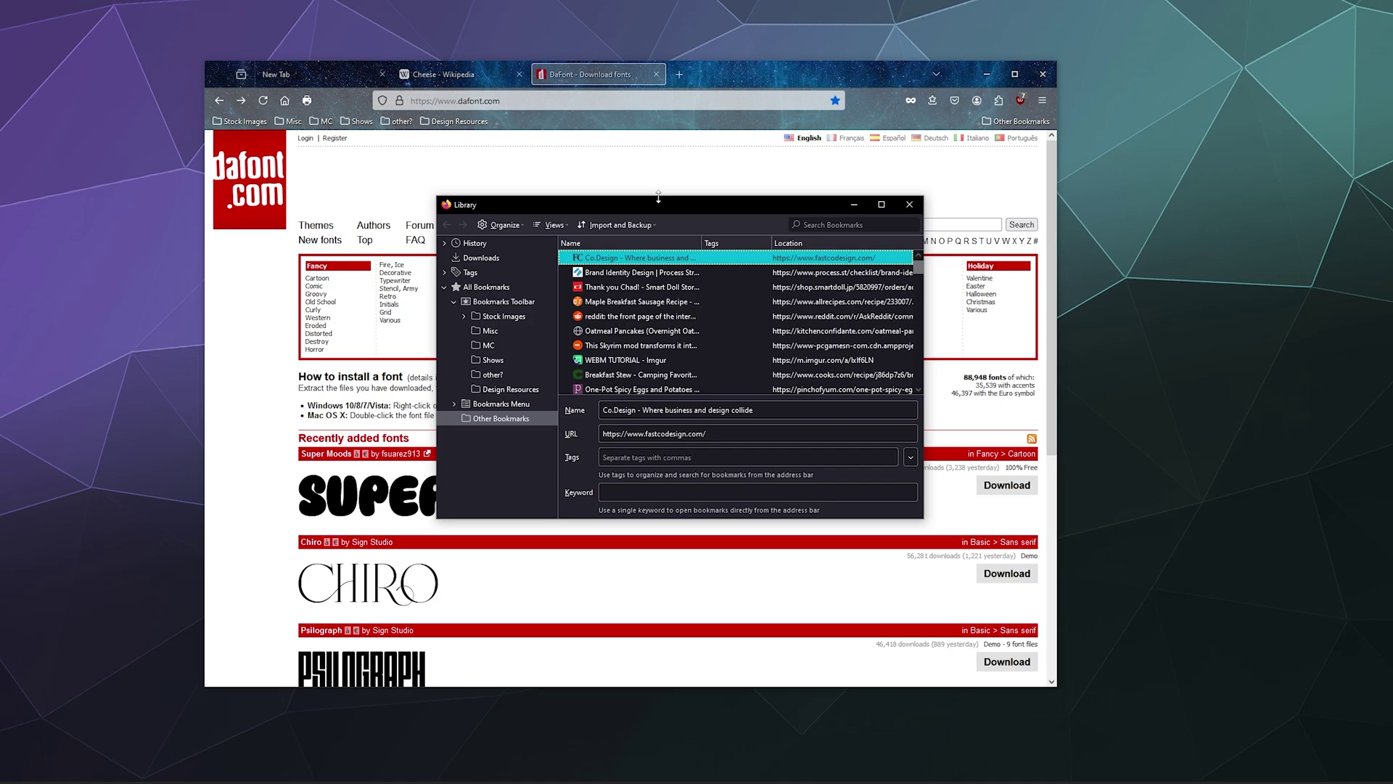
# Step: In the Library's Stock Images folder, delete the Good Stock folder
pyautogui.click(502, 317)
pyautogui.scroll(-2, 594, 340)
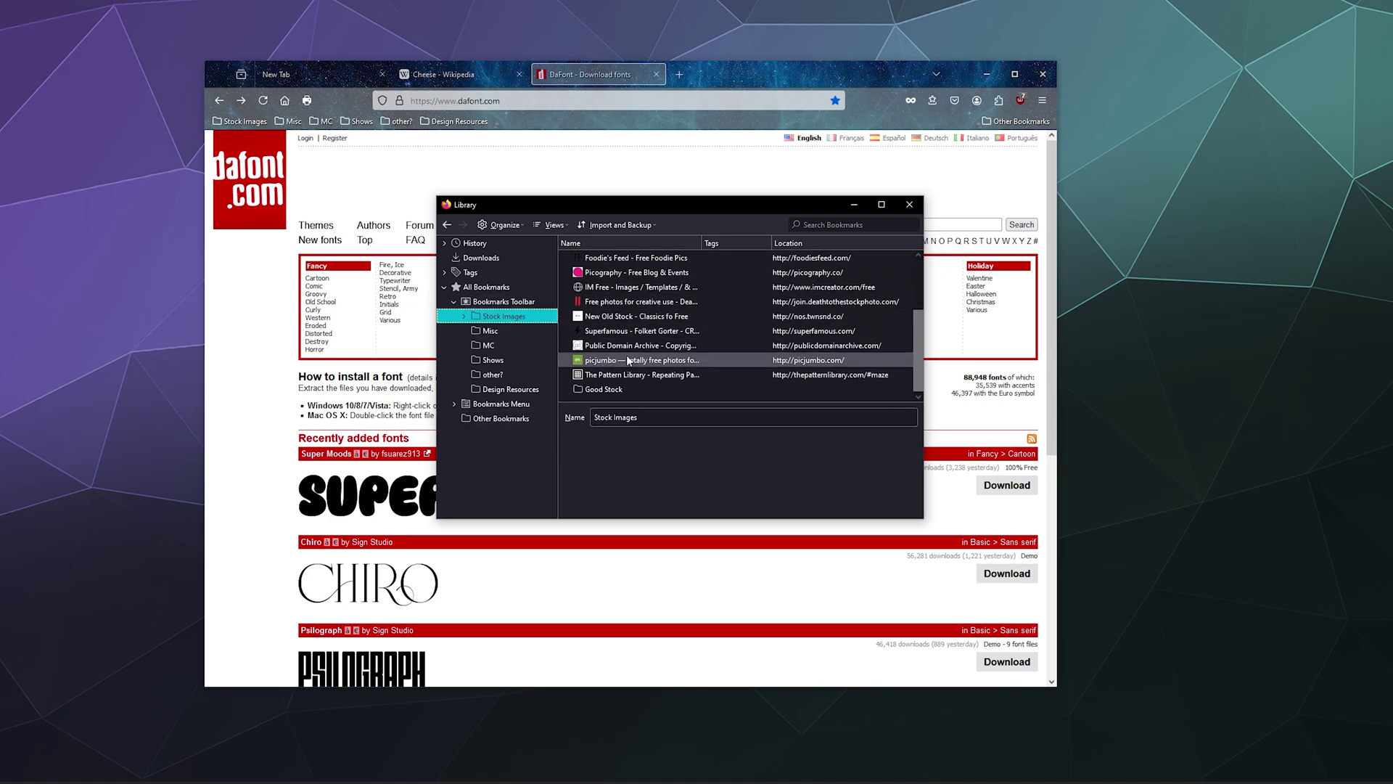
pyautogui.scroll(2, 632, 344)
pyautogui.scroll(-2, 624, 290)
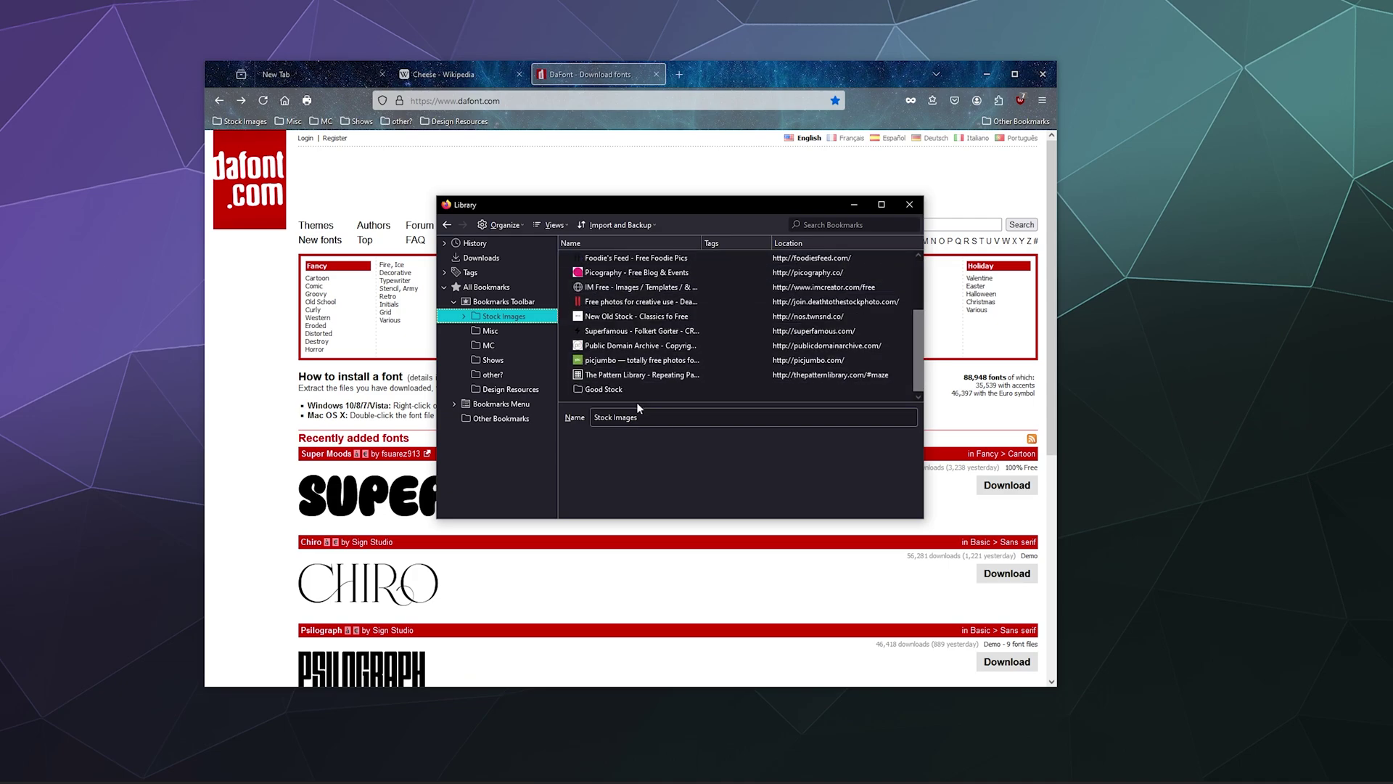
pyautogui.click(625, 390)
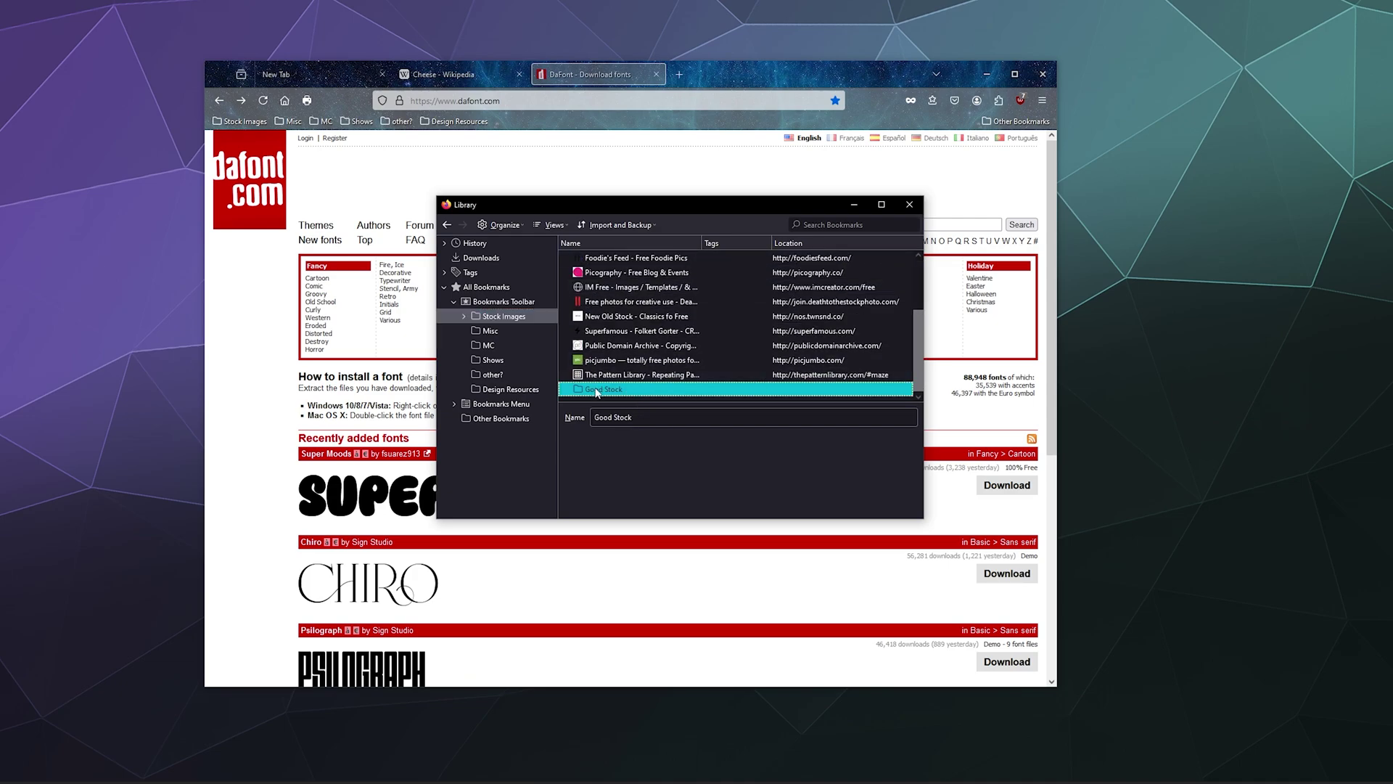
pyautogui.rightClick(601, 393)
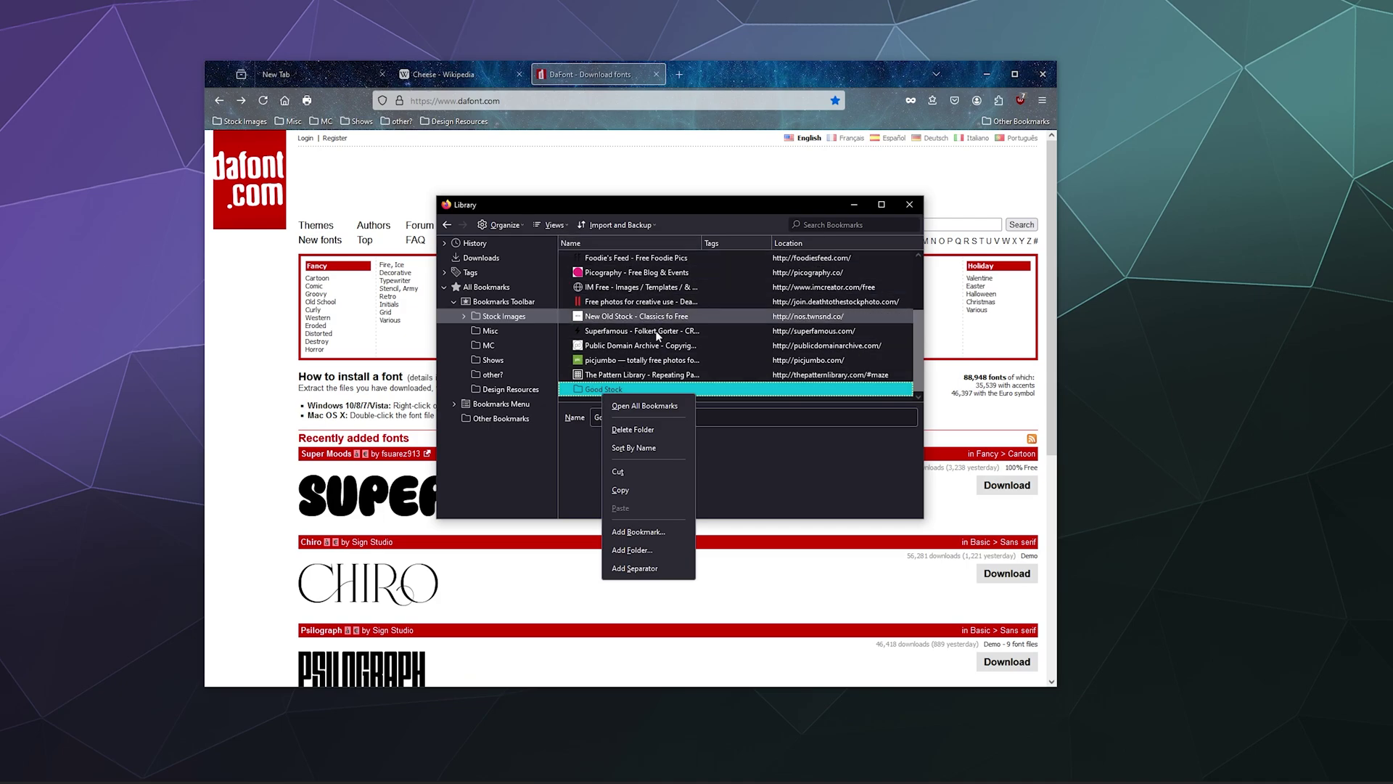
pyautogui.click(639, 430)
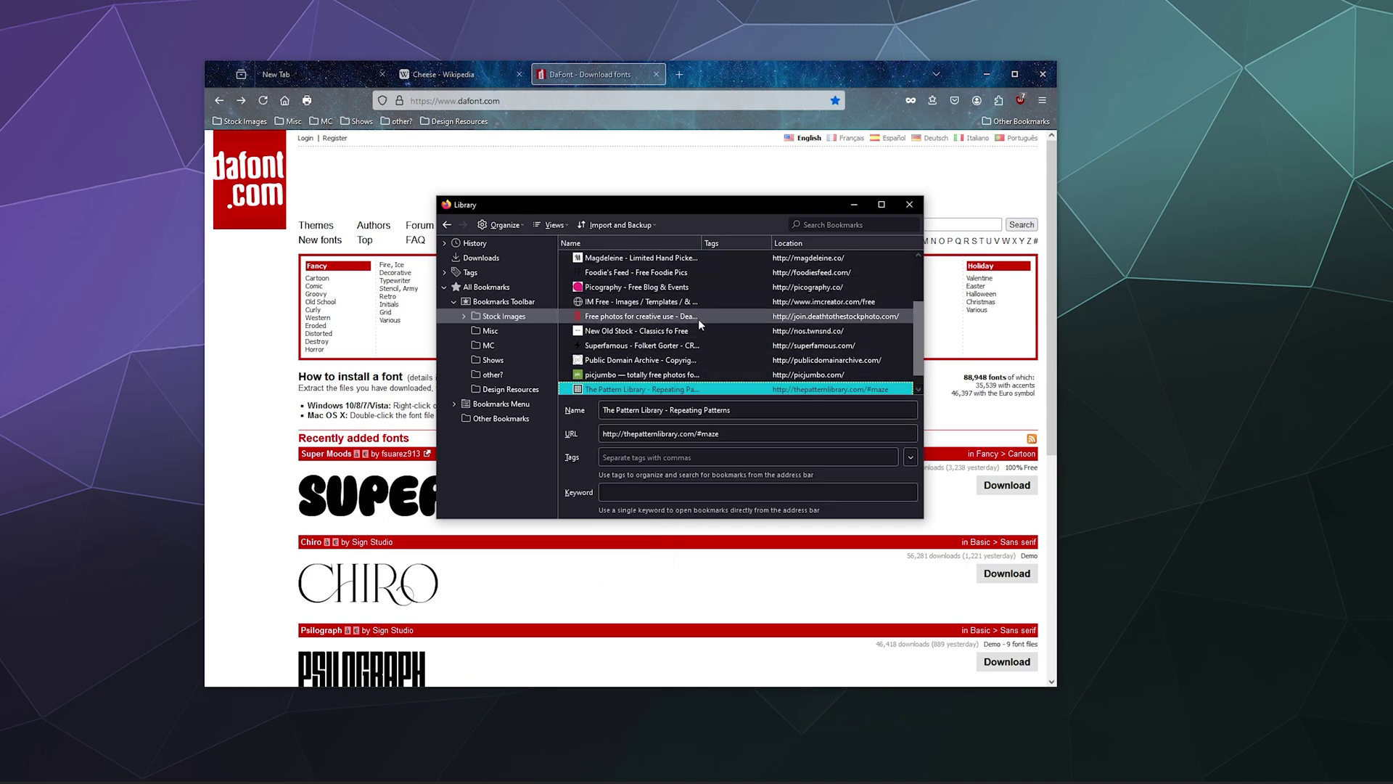
# Step: Delete the Foodie's Feed bookmark from Stock Images
pyautogui.scroll(2, 682, 326)
pyautogui.scroll(-2, 643, 355)
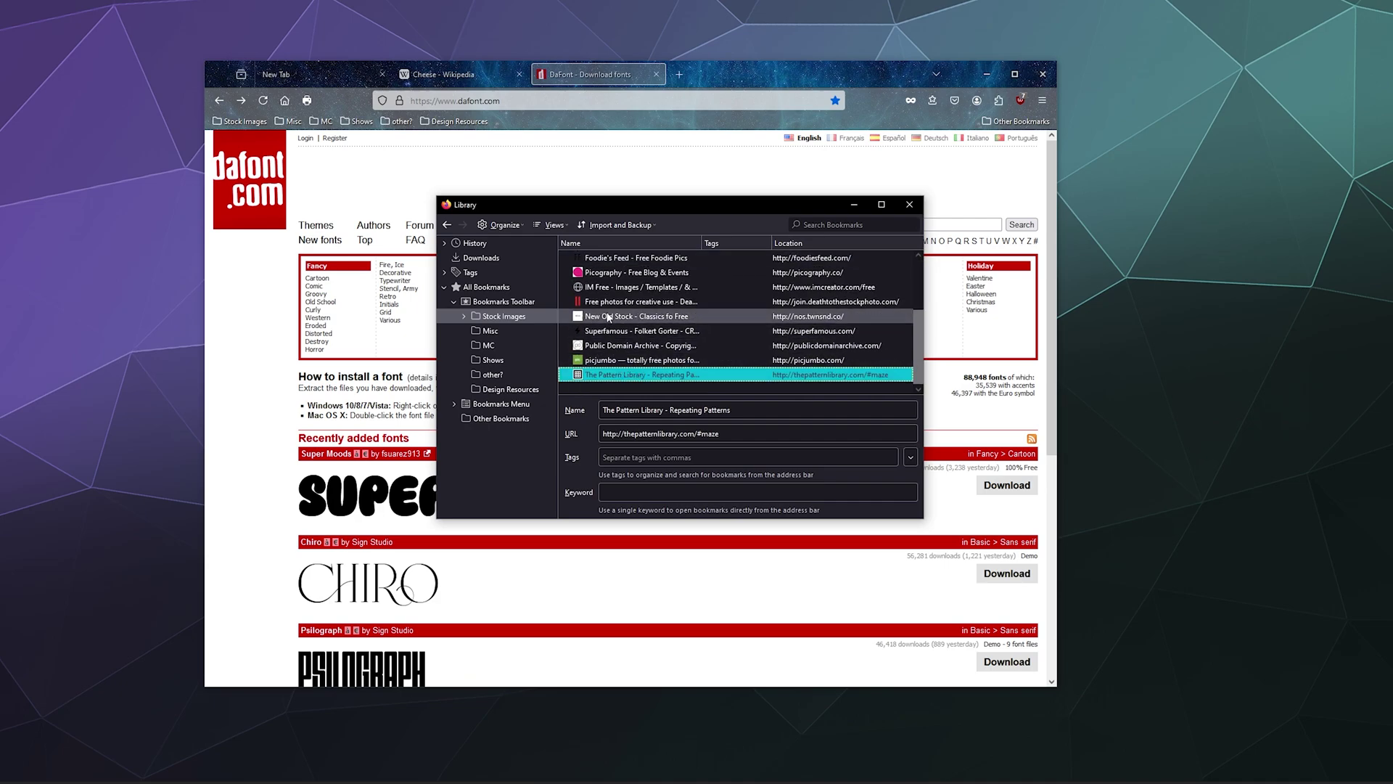
pyautogui.scroll(2, 608, 308)
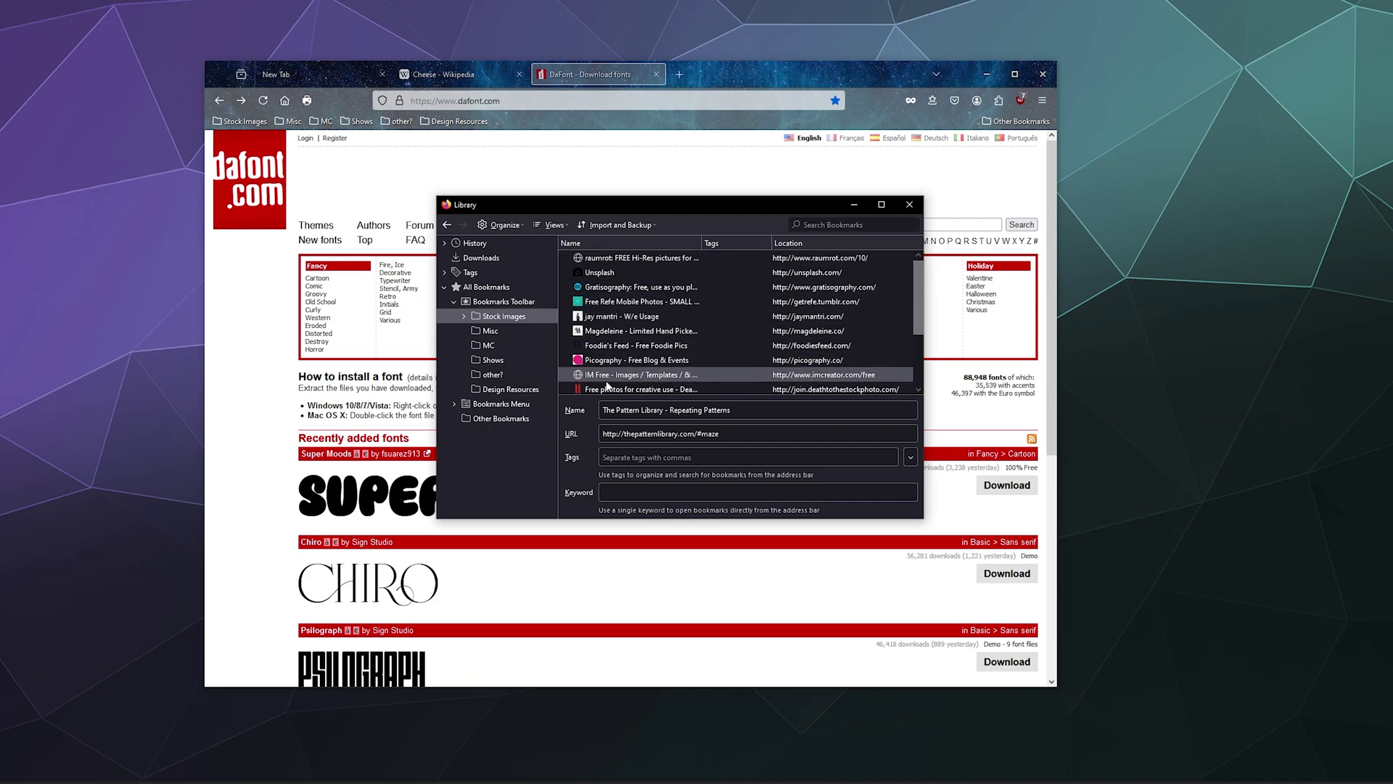
pyautogui.click(603, 344)
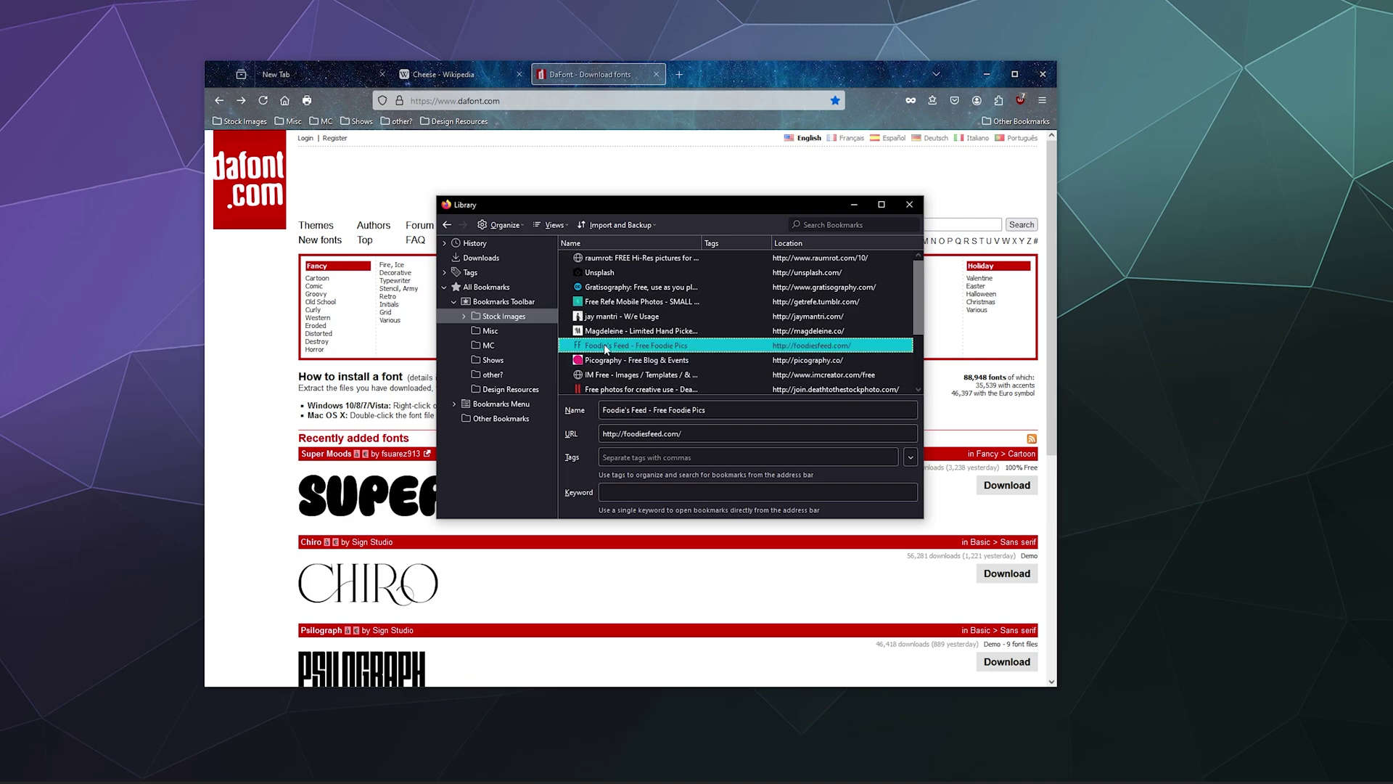
pyautogui.rightClick(604, 344)
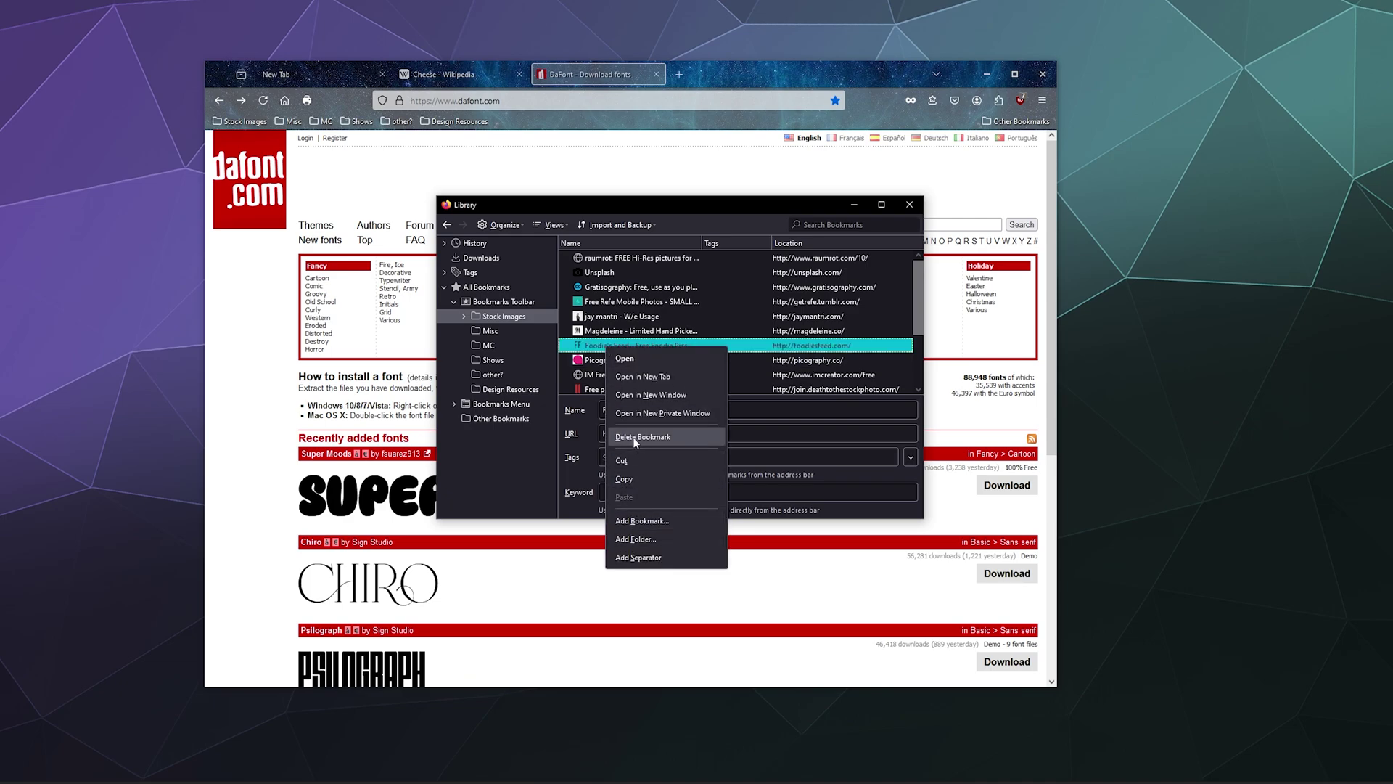
pyautogui.click(634, 438)
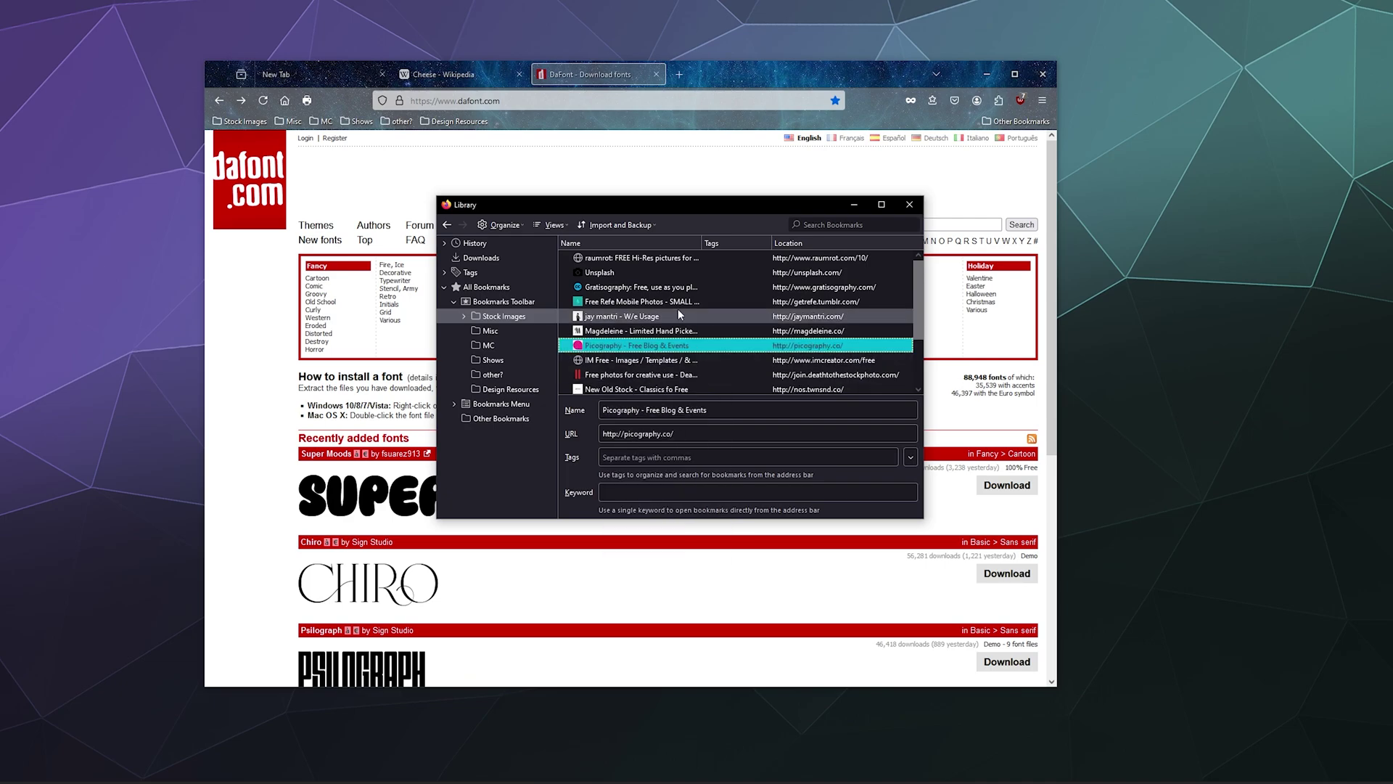
# Step: Show Today's history in the Library and select the Voices of the Void/Crafting Recipes page
pyautogui.click(476, 243)
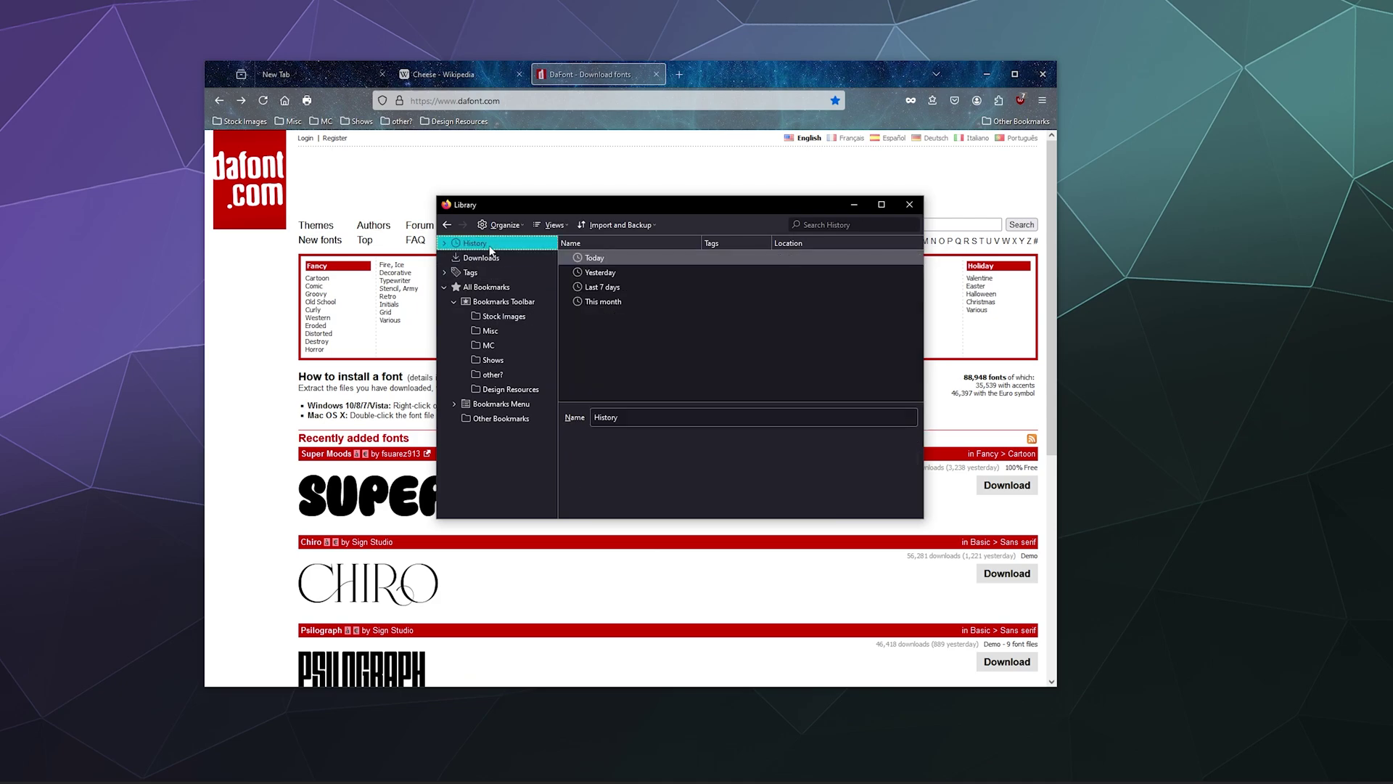
pyautogui.doubleClick(616, 259)
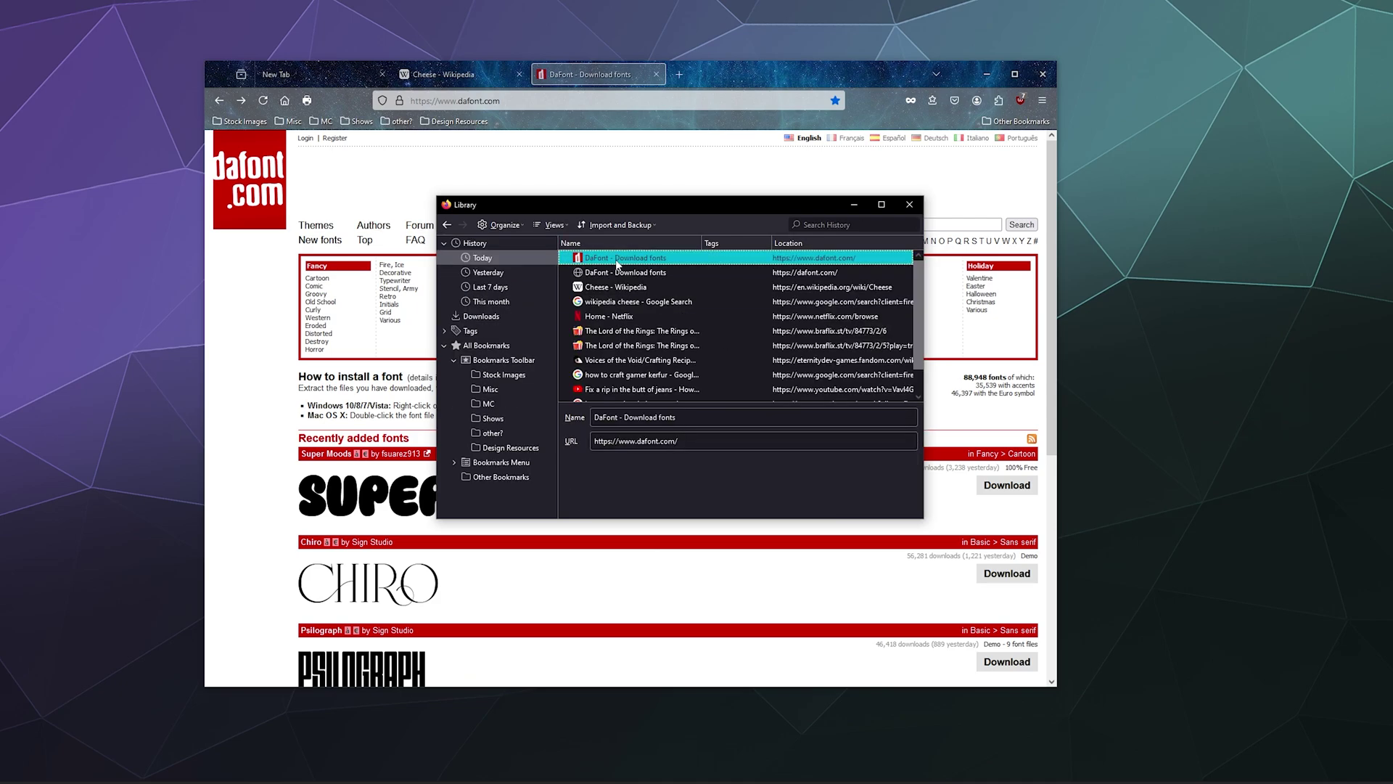
pyautogui.scroll(-1, 764, 333)
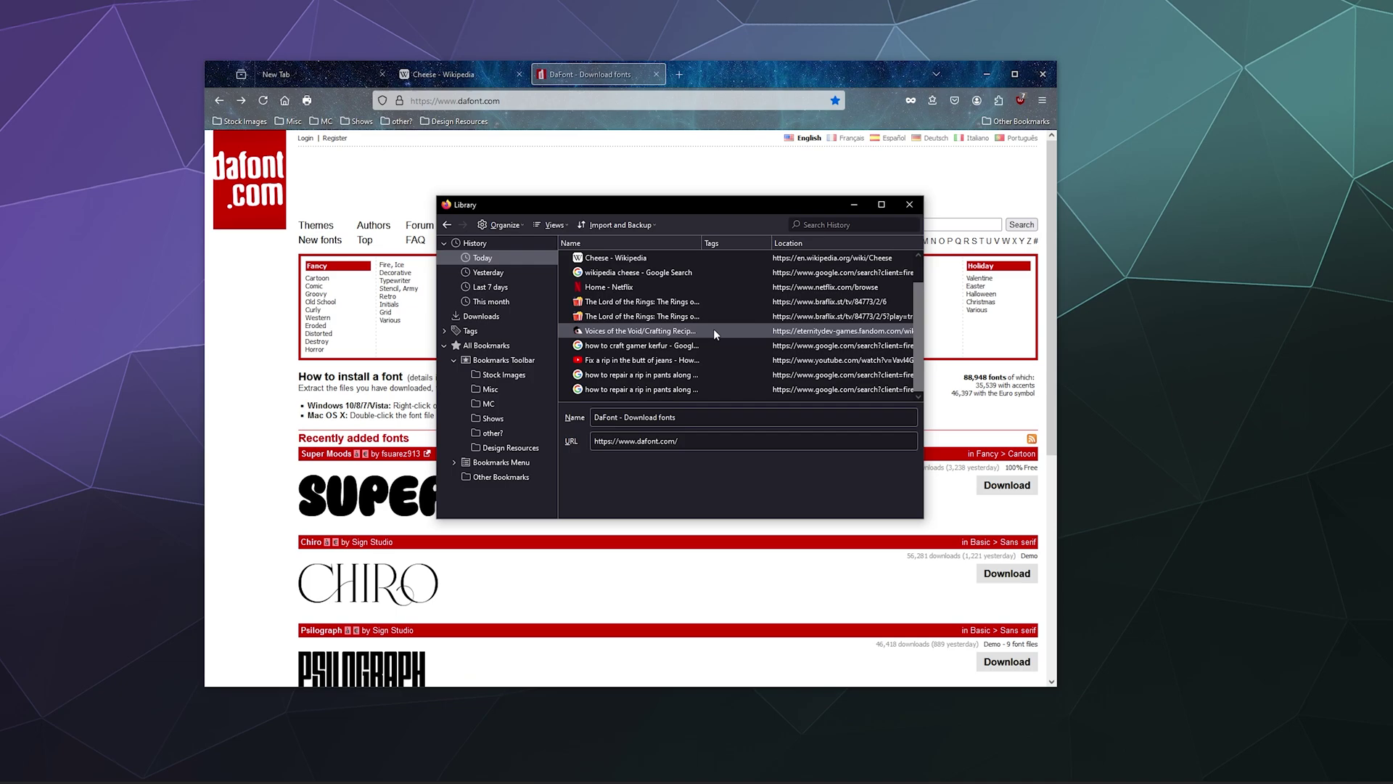
pyautogui.scroll(1, 707, 334)
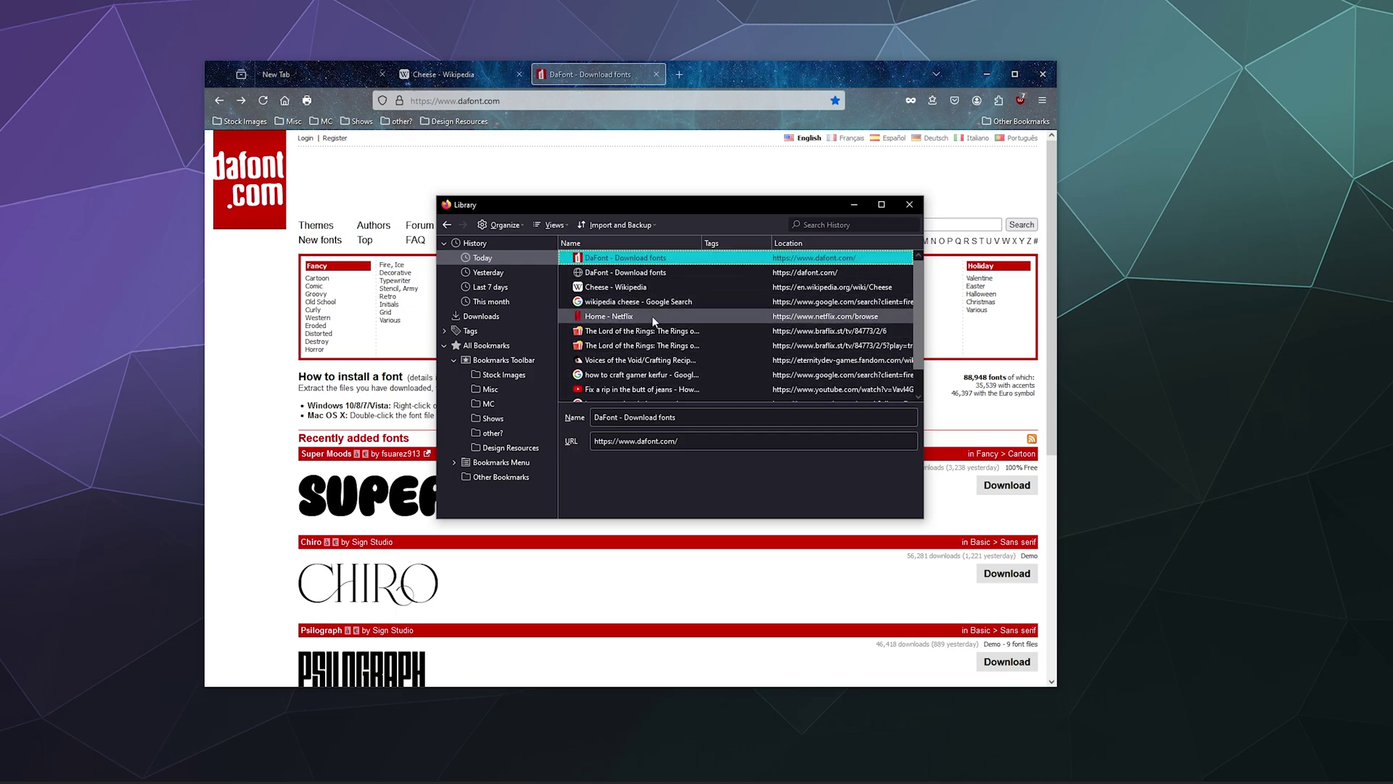
pyautogui.scroll(-1, 651, 316)
pyautogui.click(640, 332)
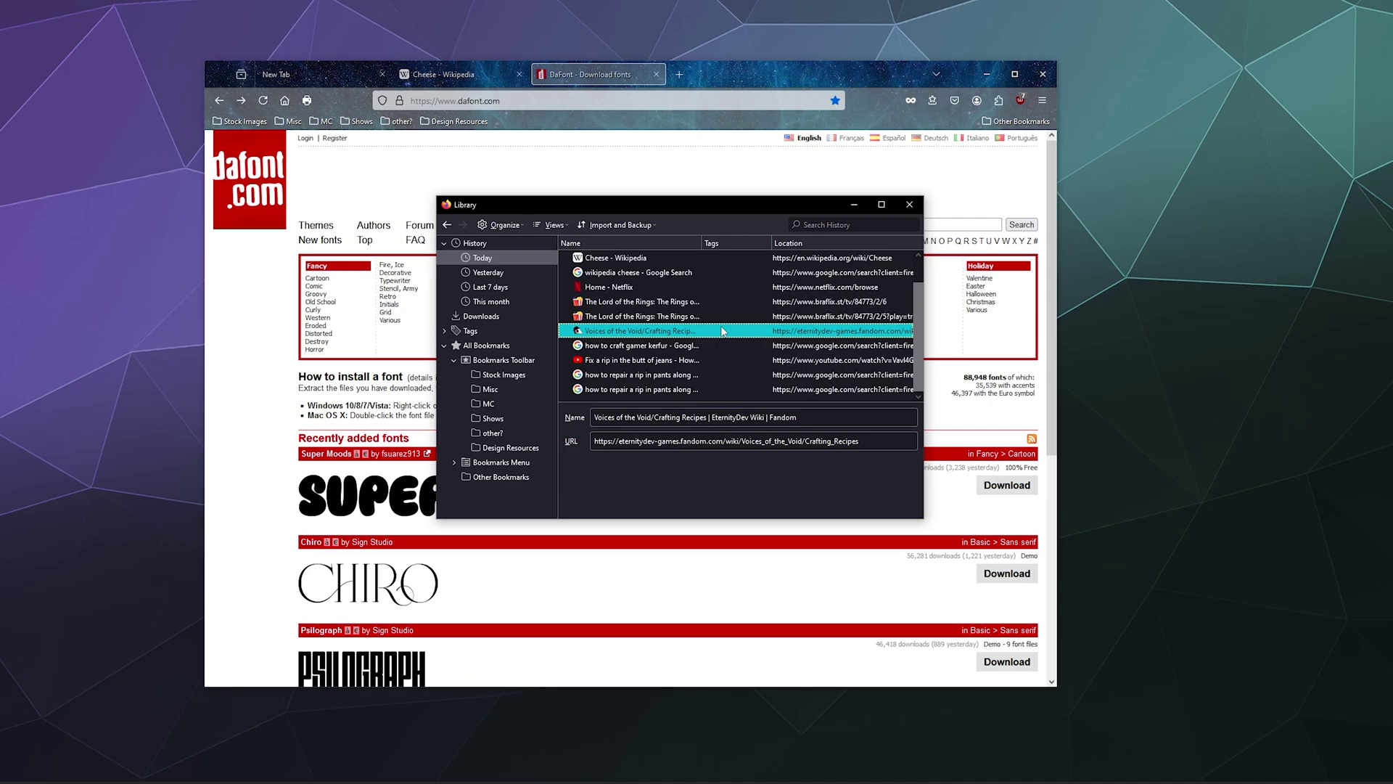
pyautogui.rightClick(723, 331)
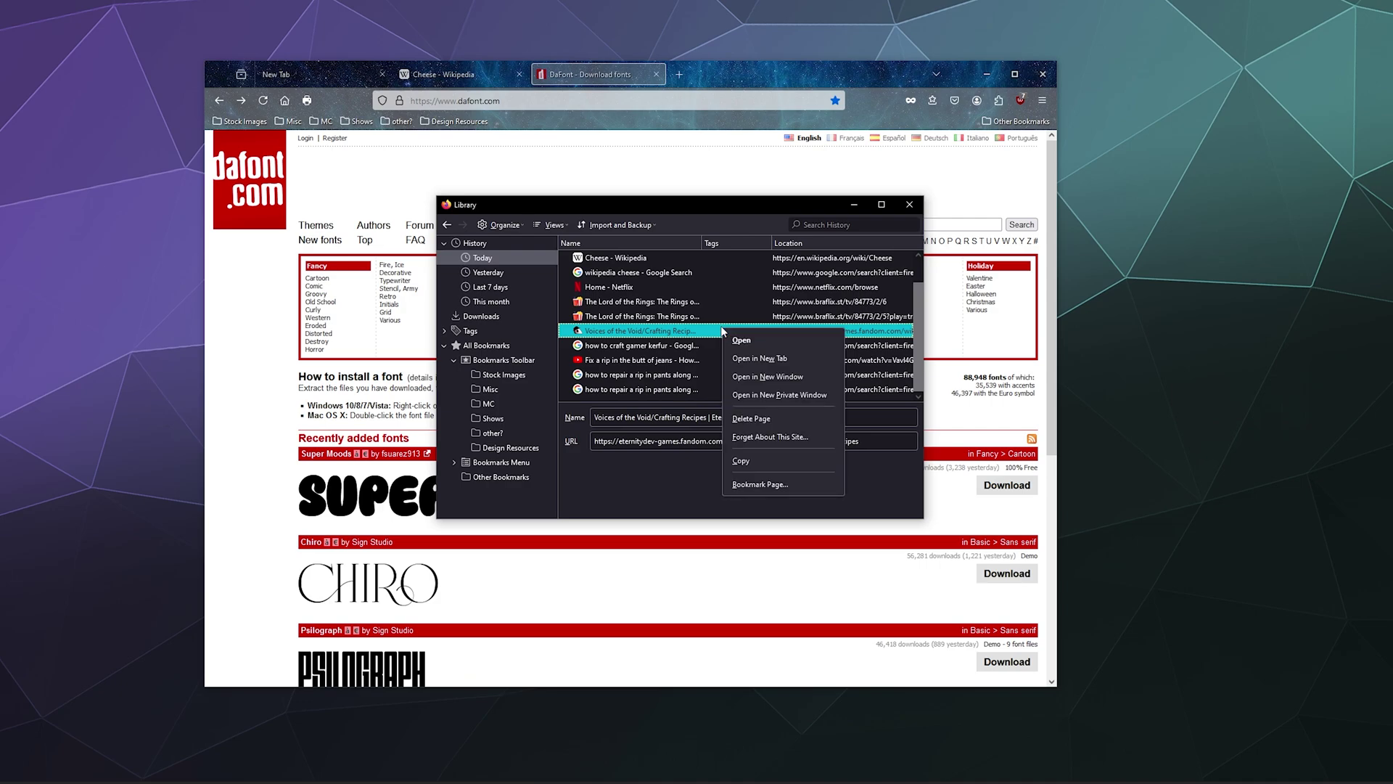
pyautogui.click(743, 485)
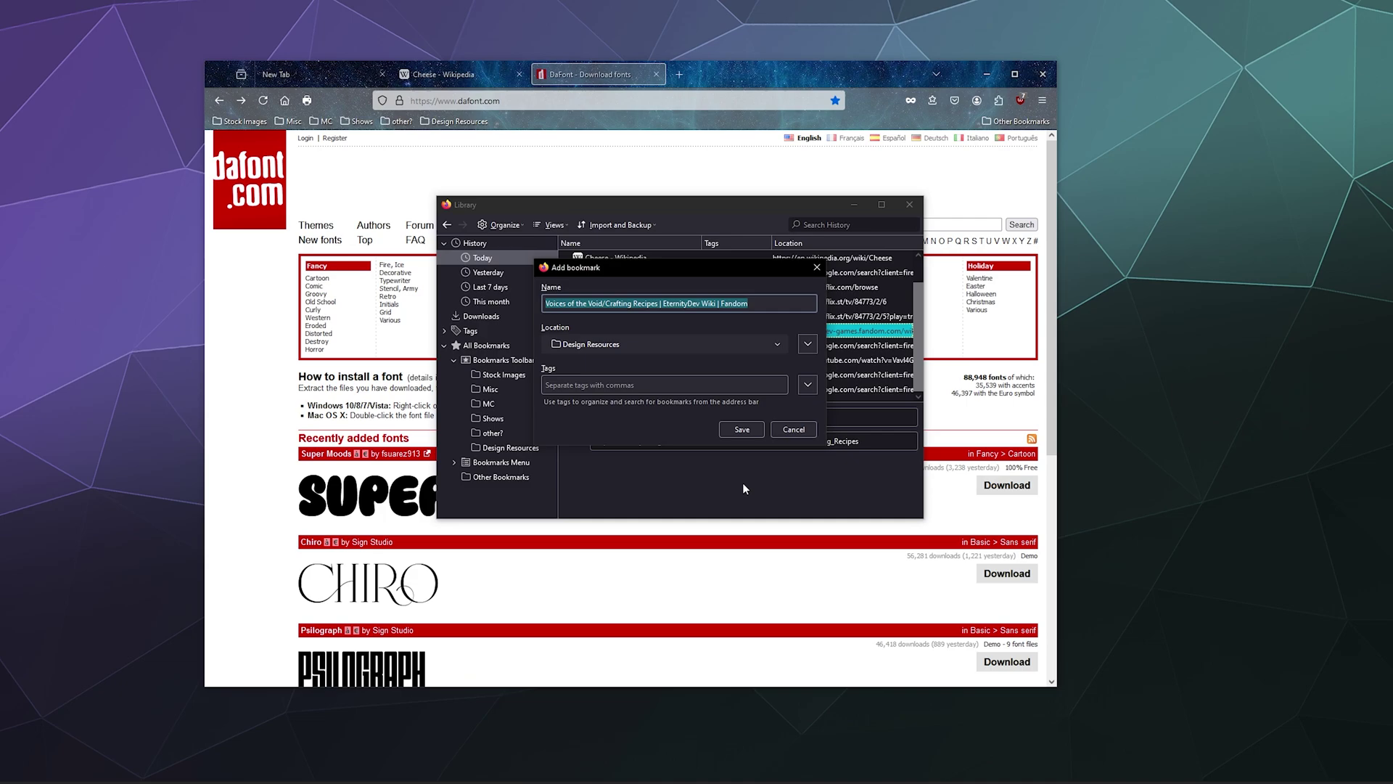
pyautogui.click(669, 386)
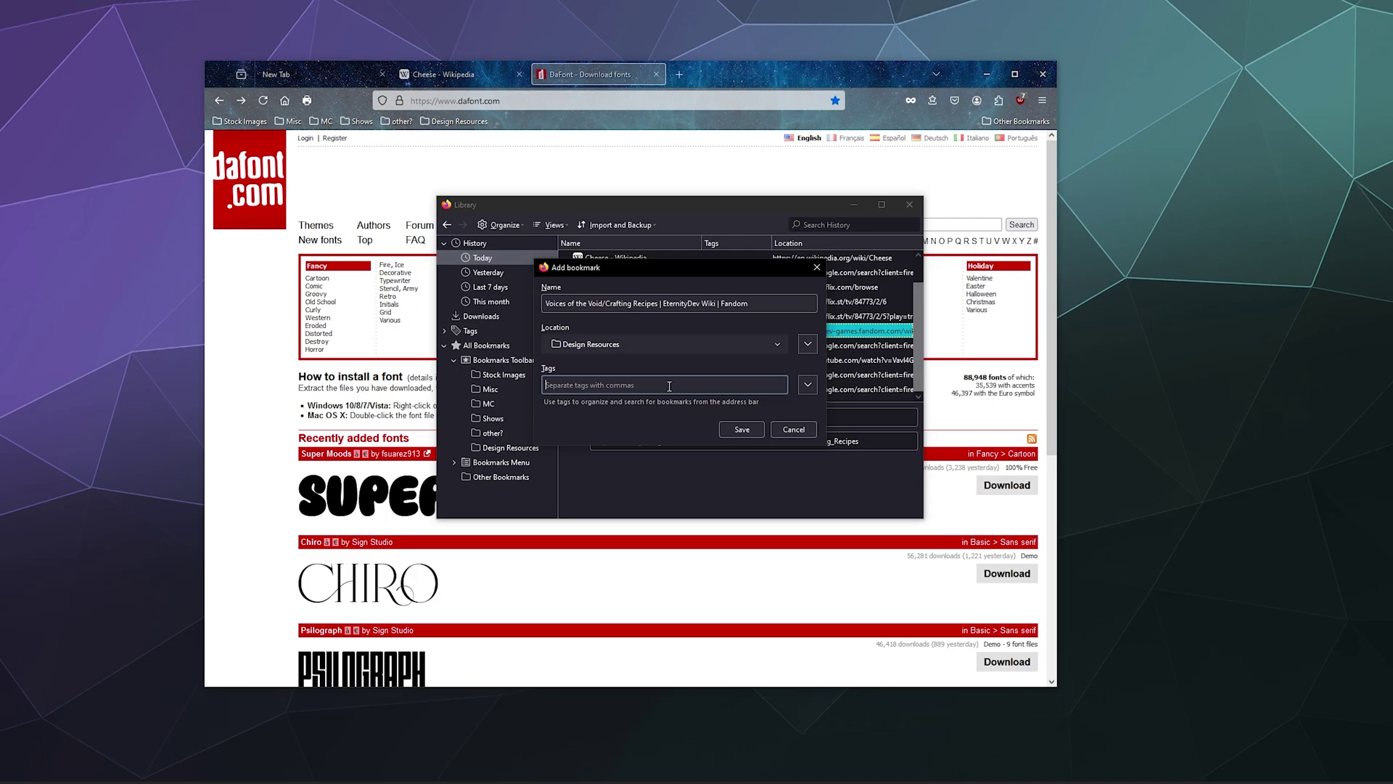
pyautogui.click(782, 434)
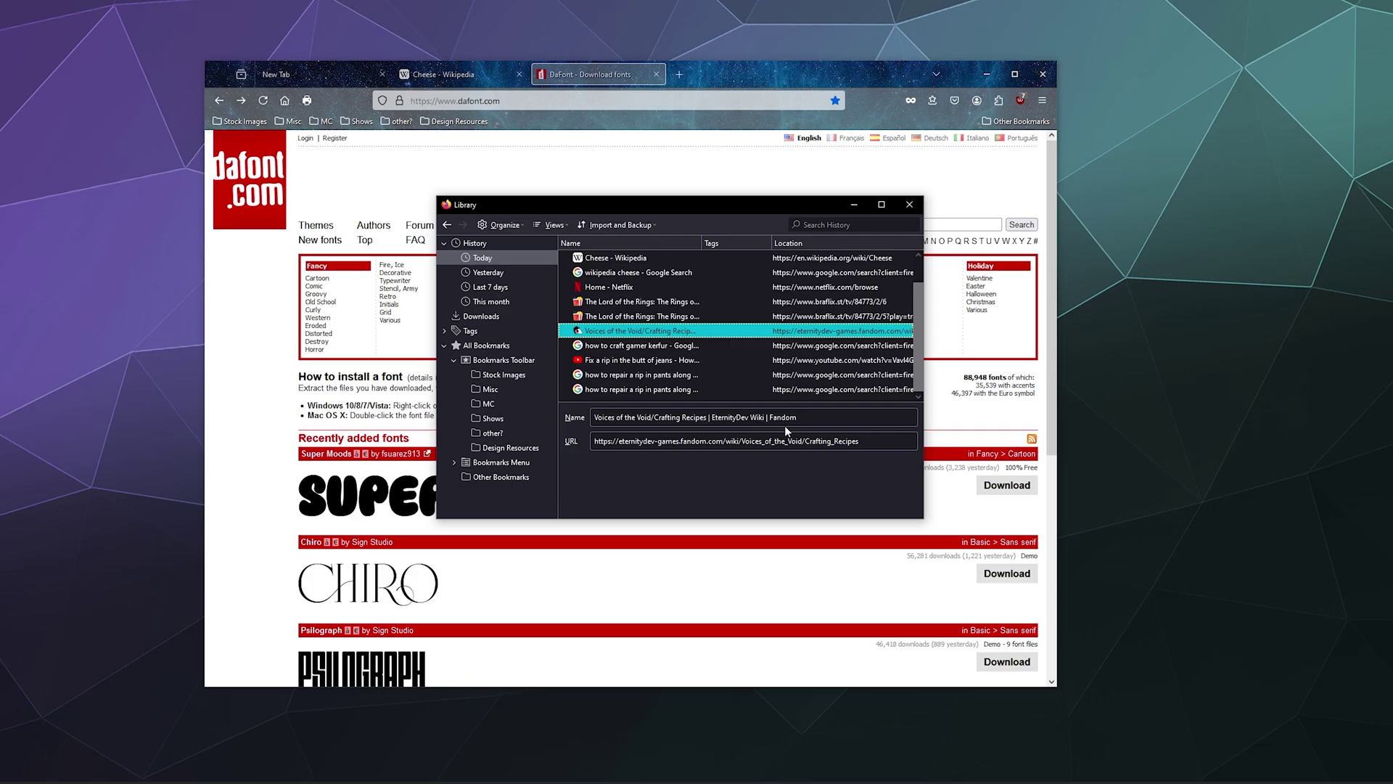
# Step: Close the Library and view the DaFont bookmark's edit form in Design Resources, cancelling without changes
pyautogui.click(909, 204)
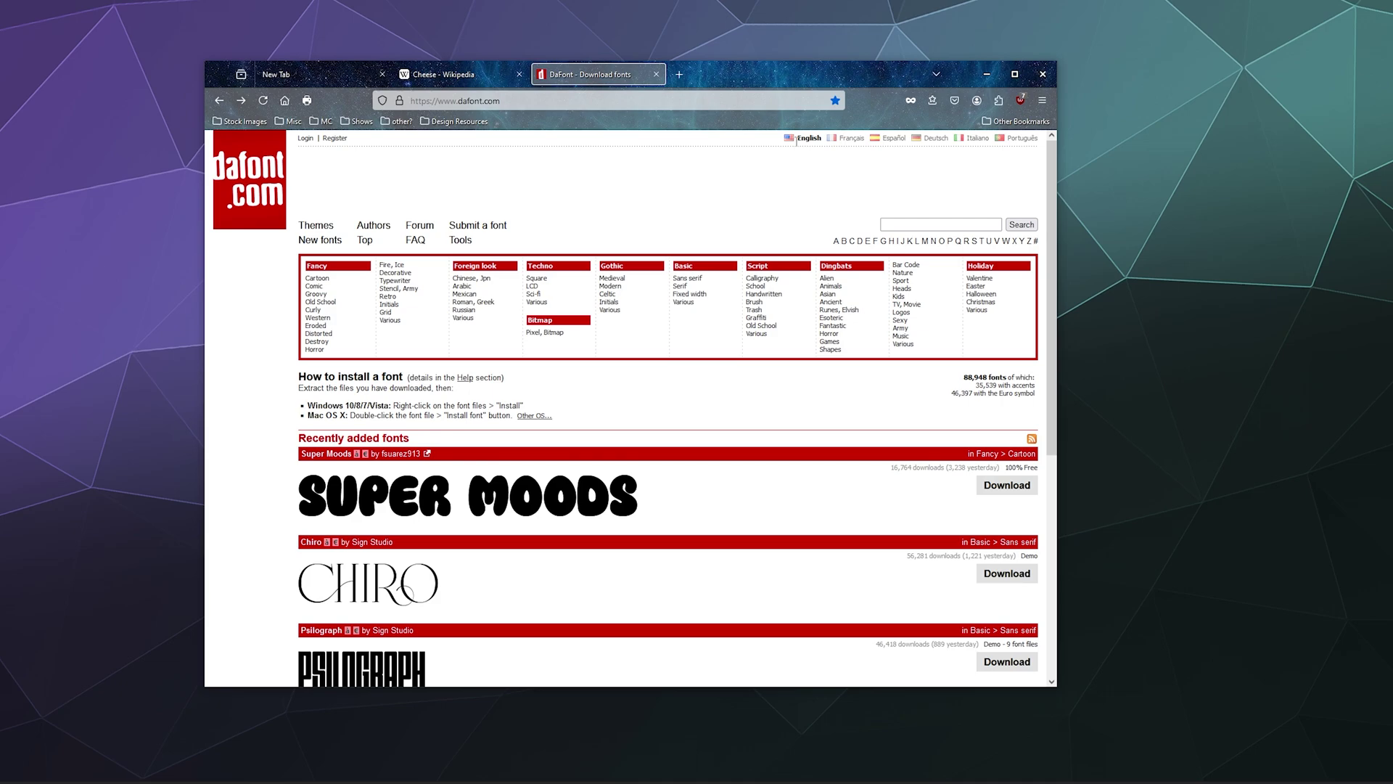
pyautogui.click(455, 121)
pyautogui.rightClick(454, 141)
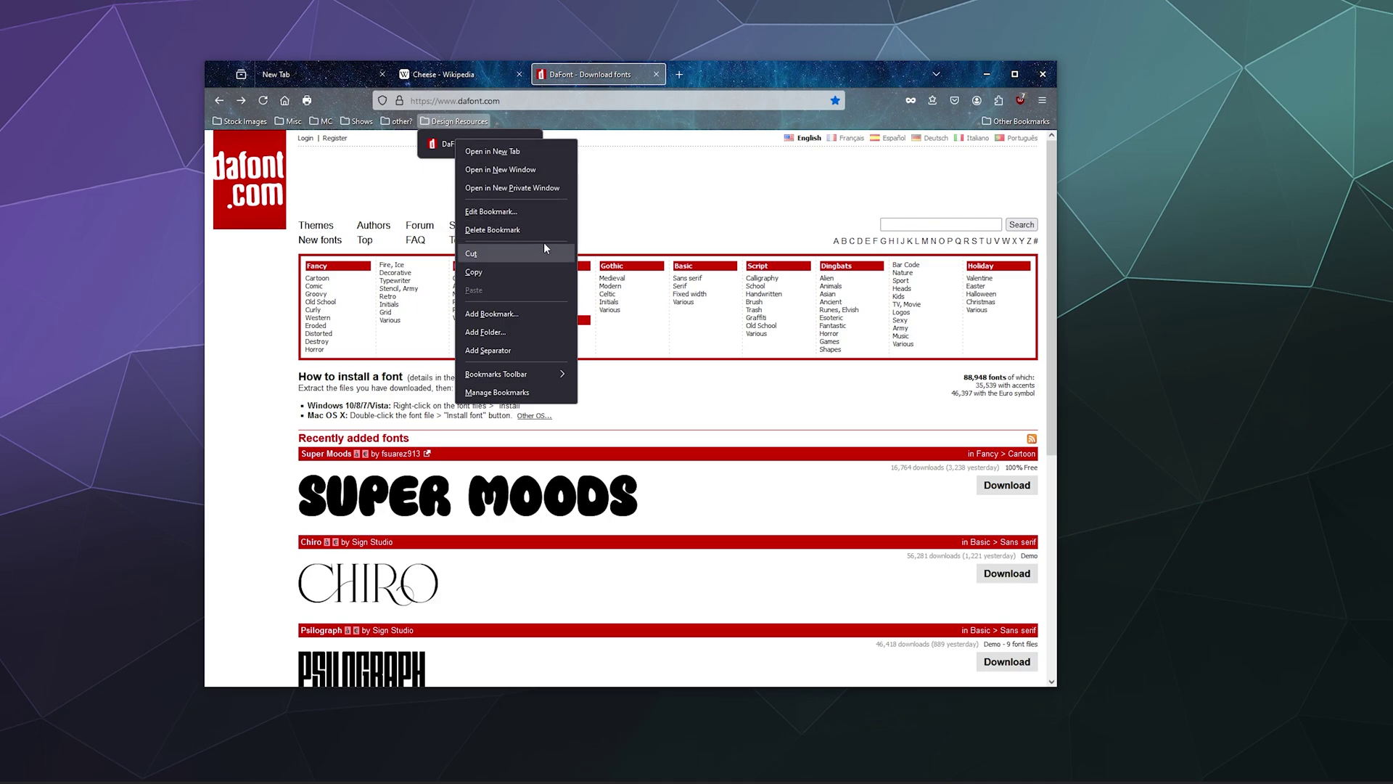
pyautogui.click(492, 212)
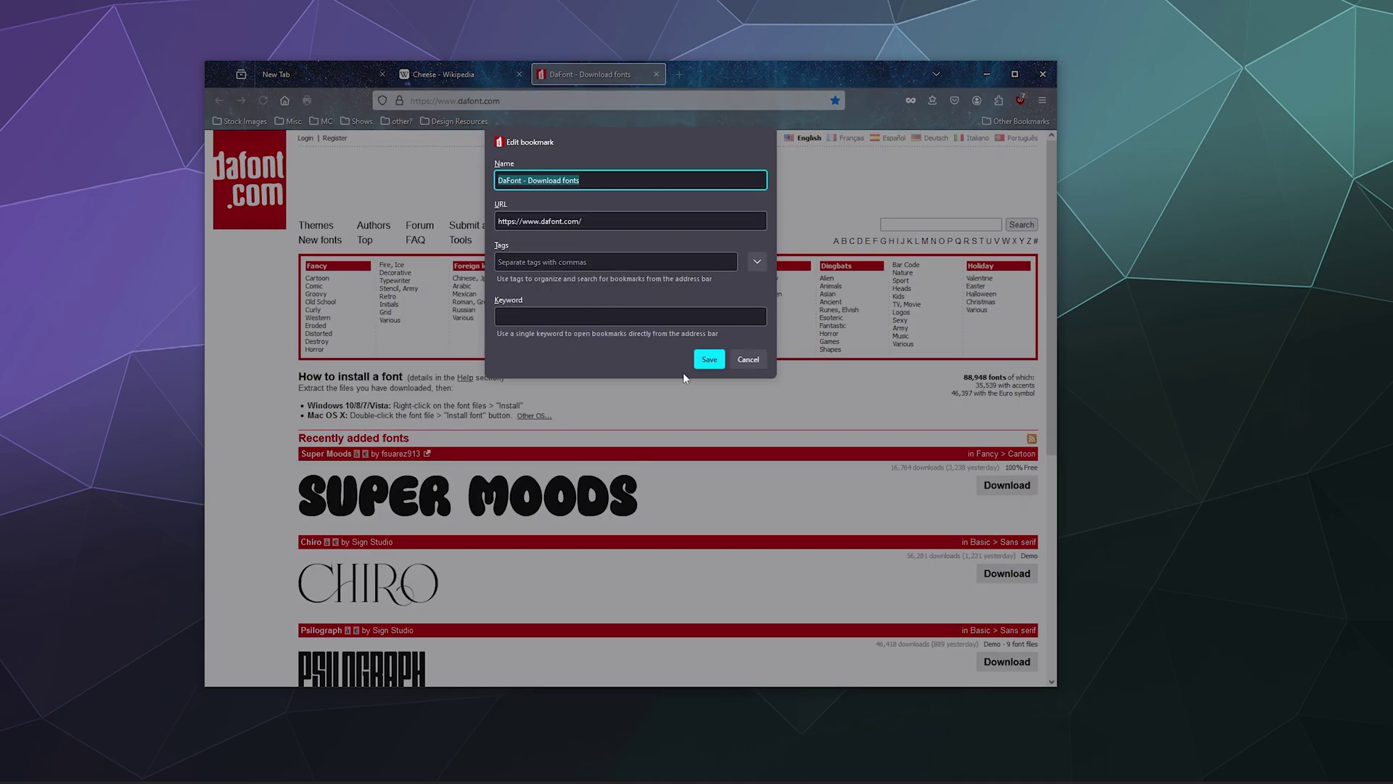
pyautogui.click(748, 359)
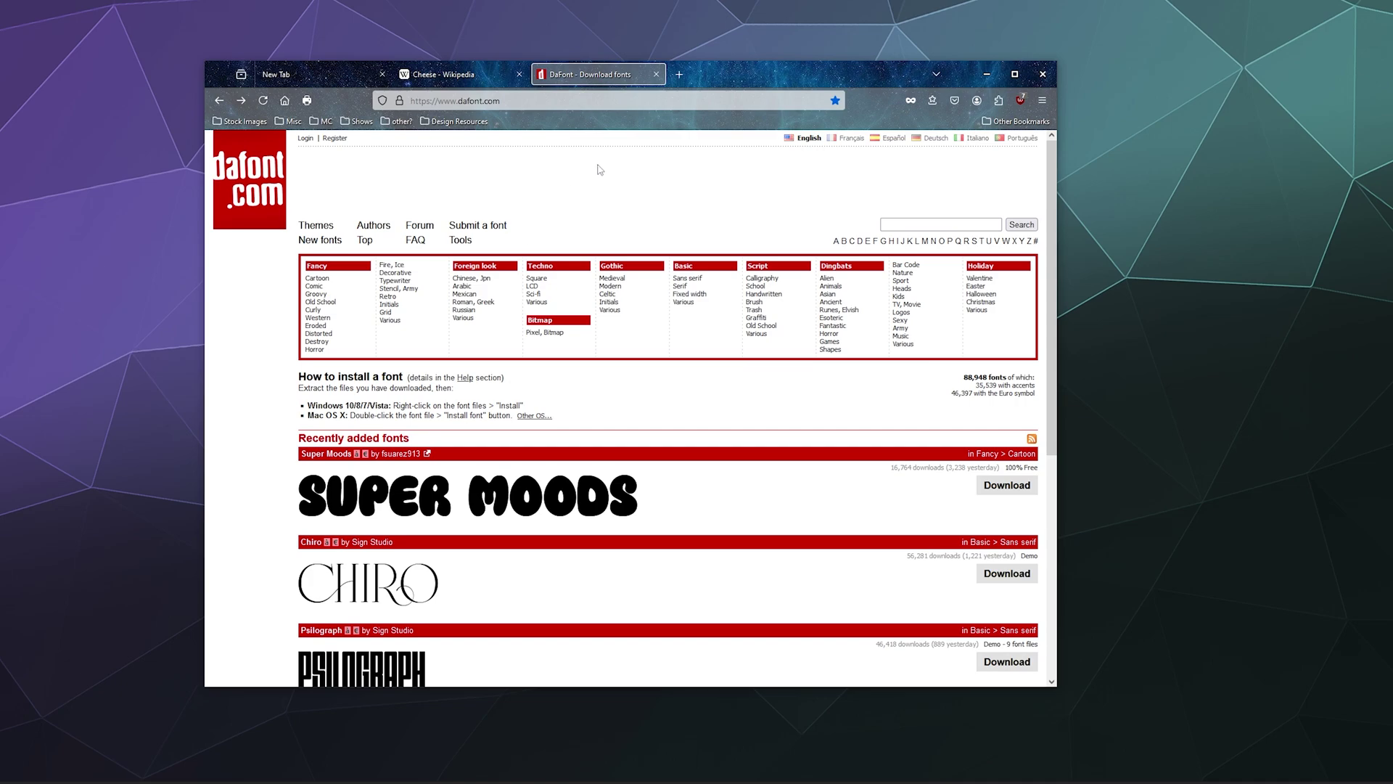